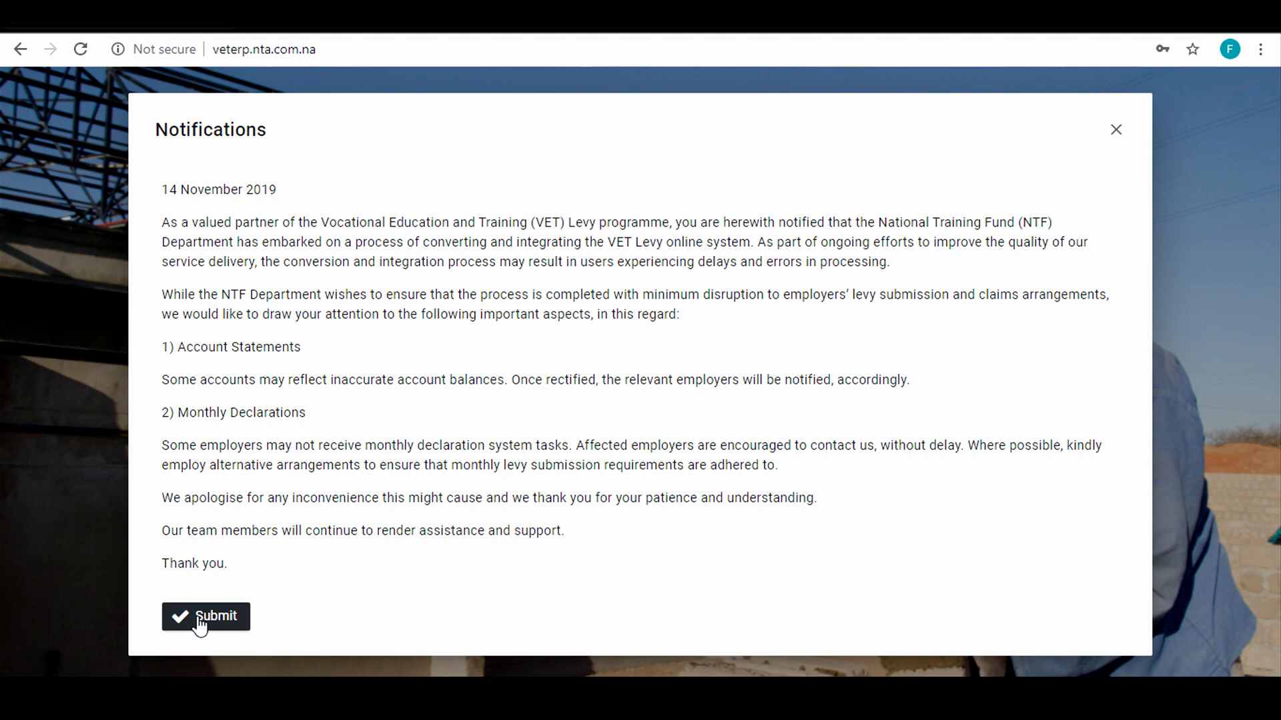
Acknowledge the notification and open the Namibia Training Authority's claim applications through Employer Management.
click(200, 621)
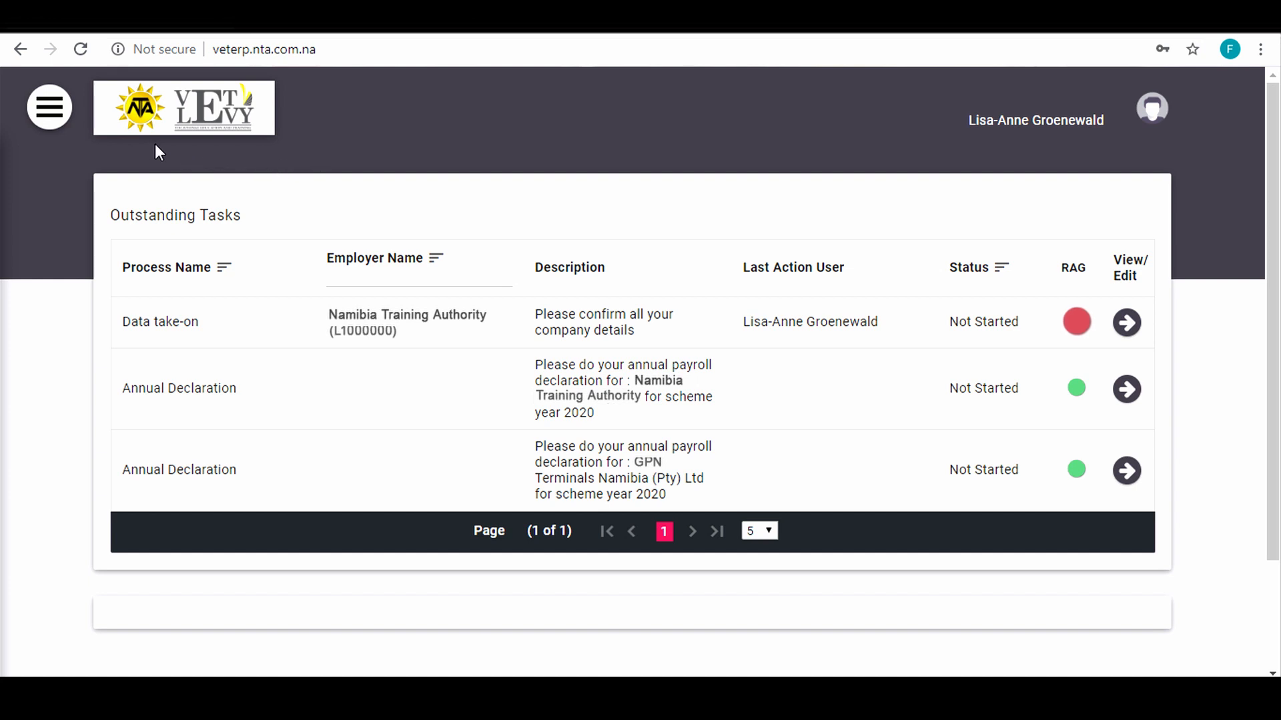
click(47, 111)
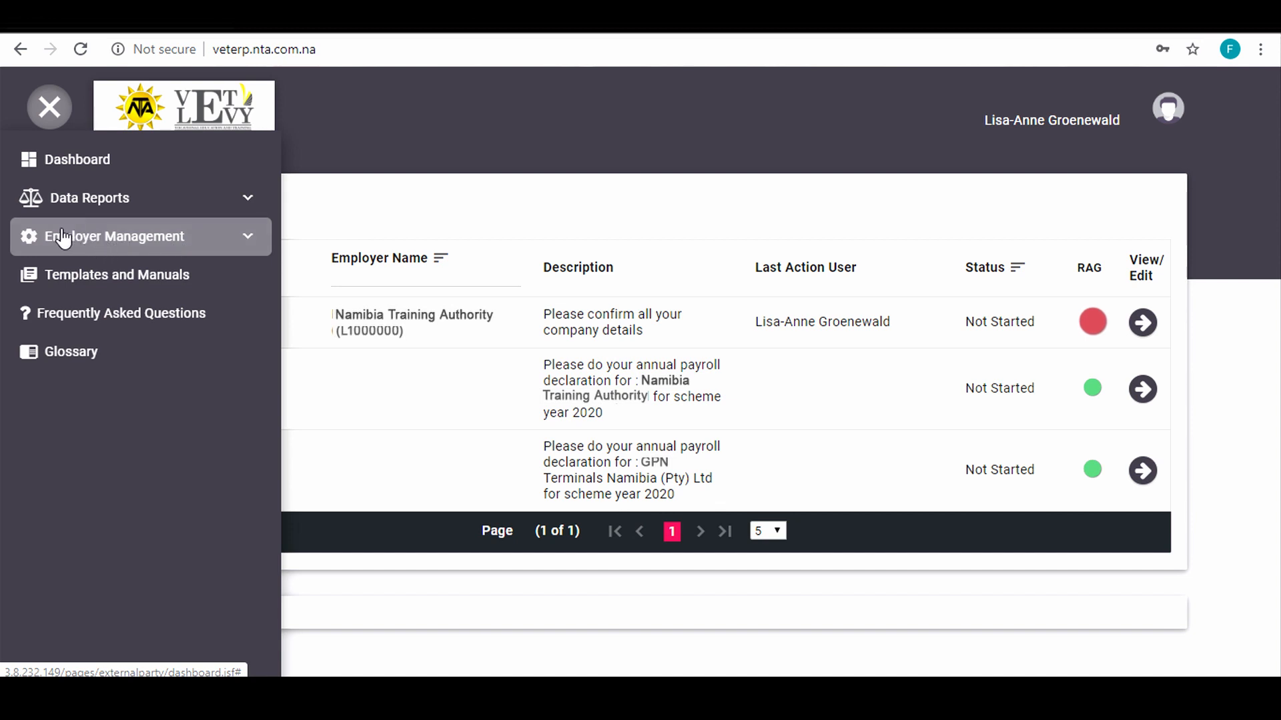
click(206, 252)
click(98, 314)
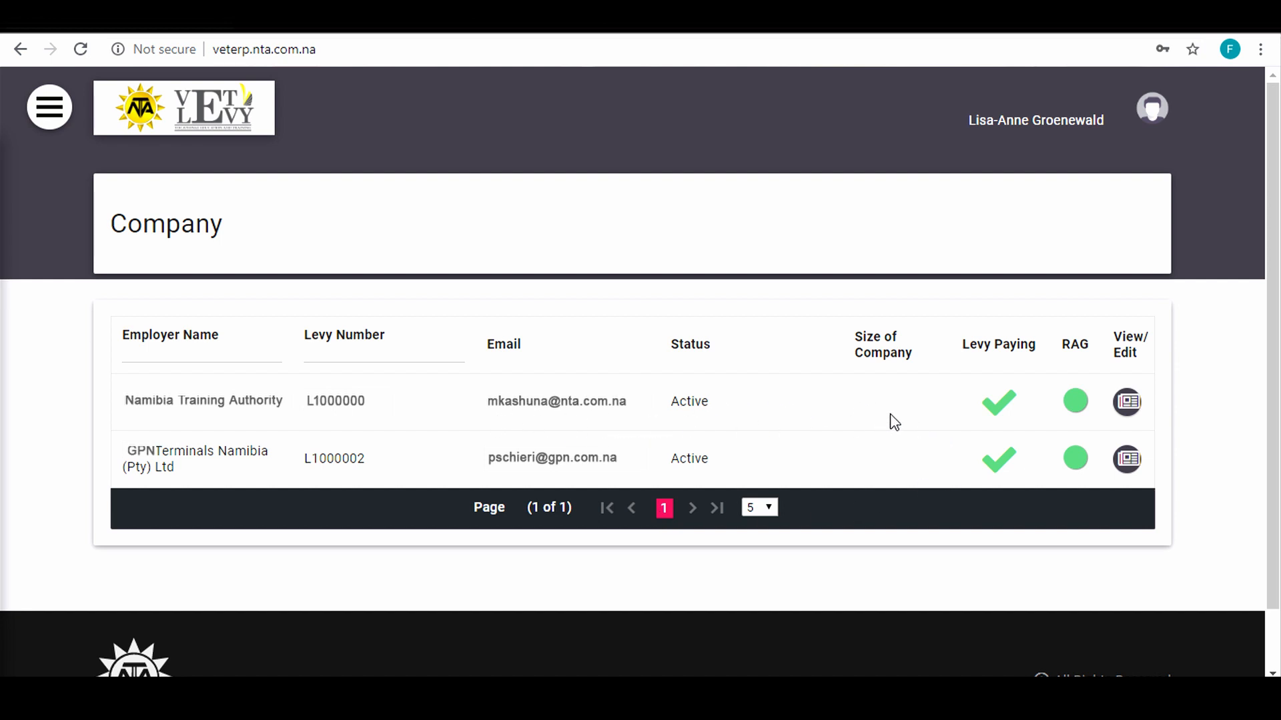
click(1126, 411)
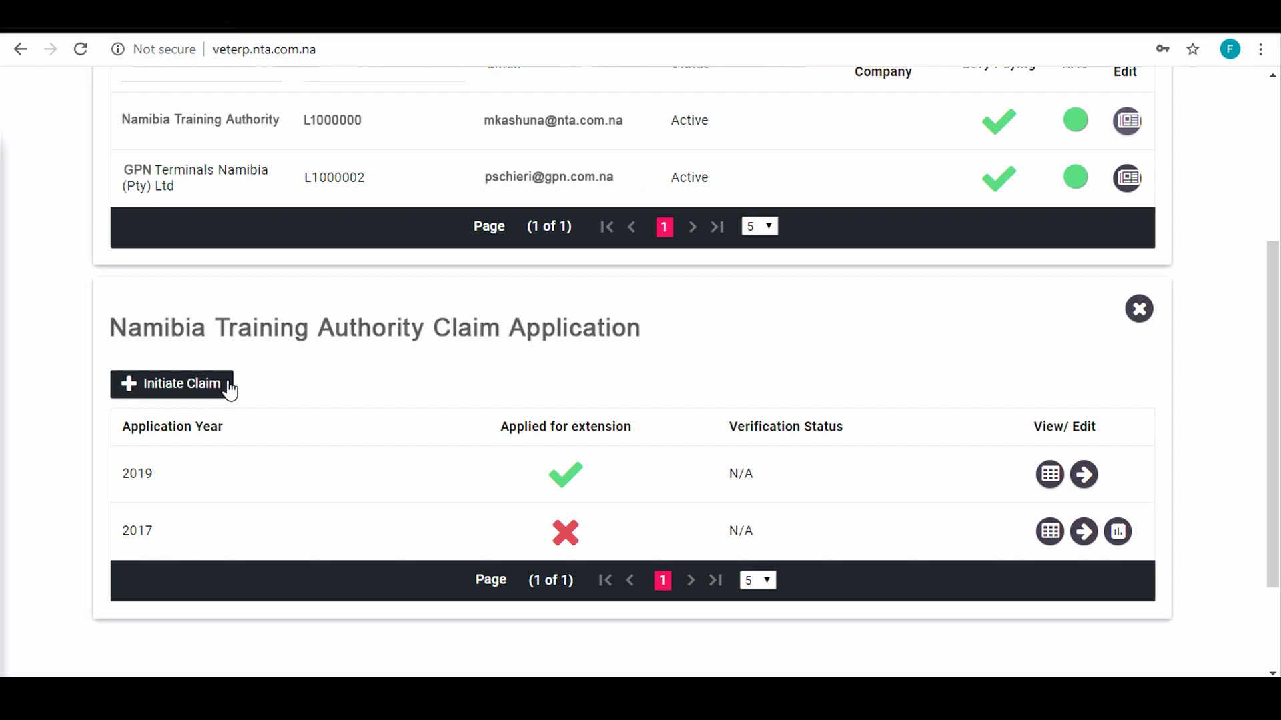
Initiate a Namibia Training Authority claim for financial year 2020, confirming the company information check, and open it for editing.
click(167, 390)
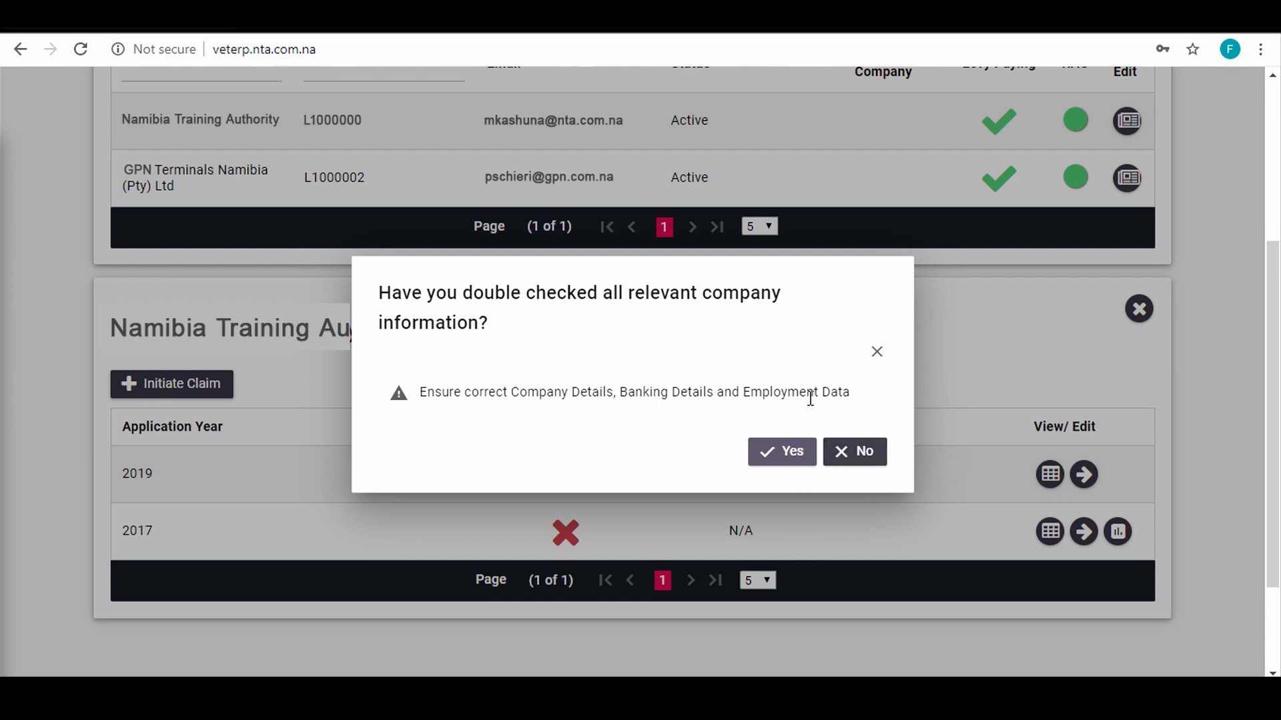
click(785, 461)
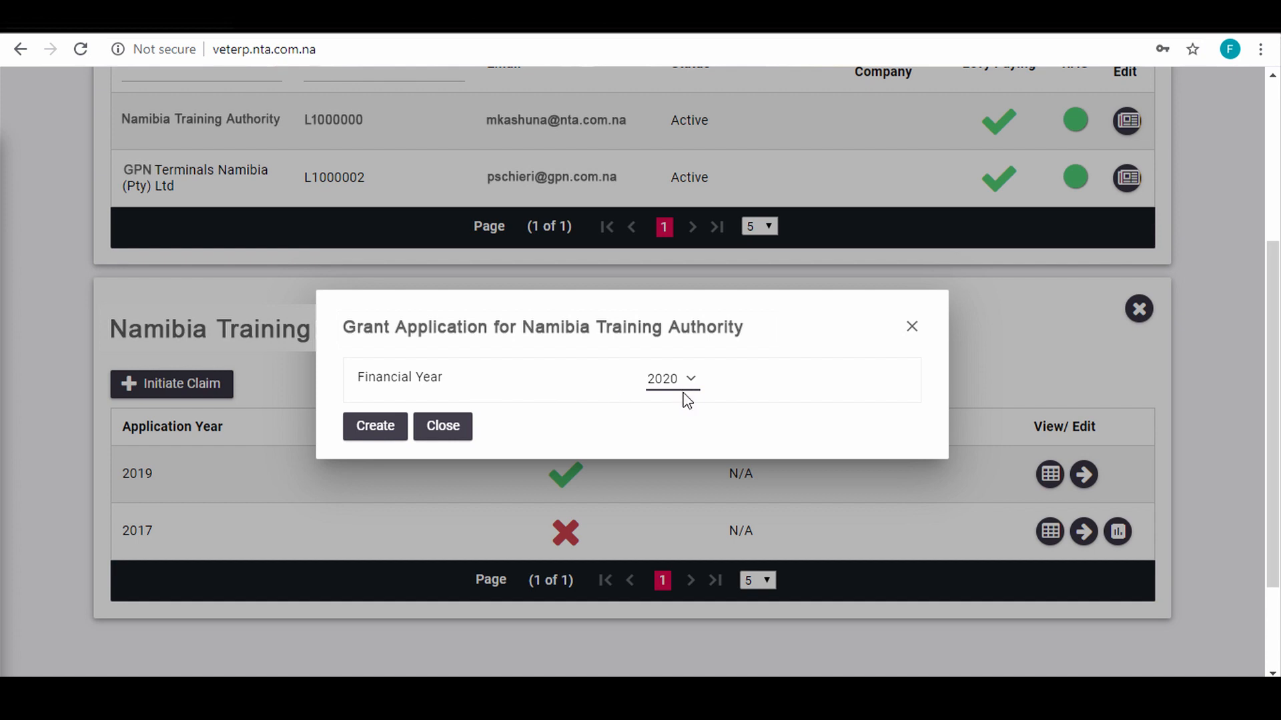
click(373, 433)
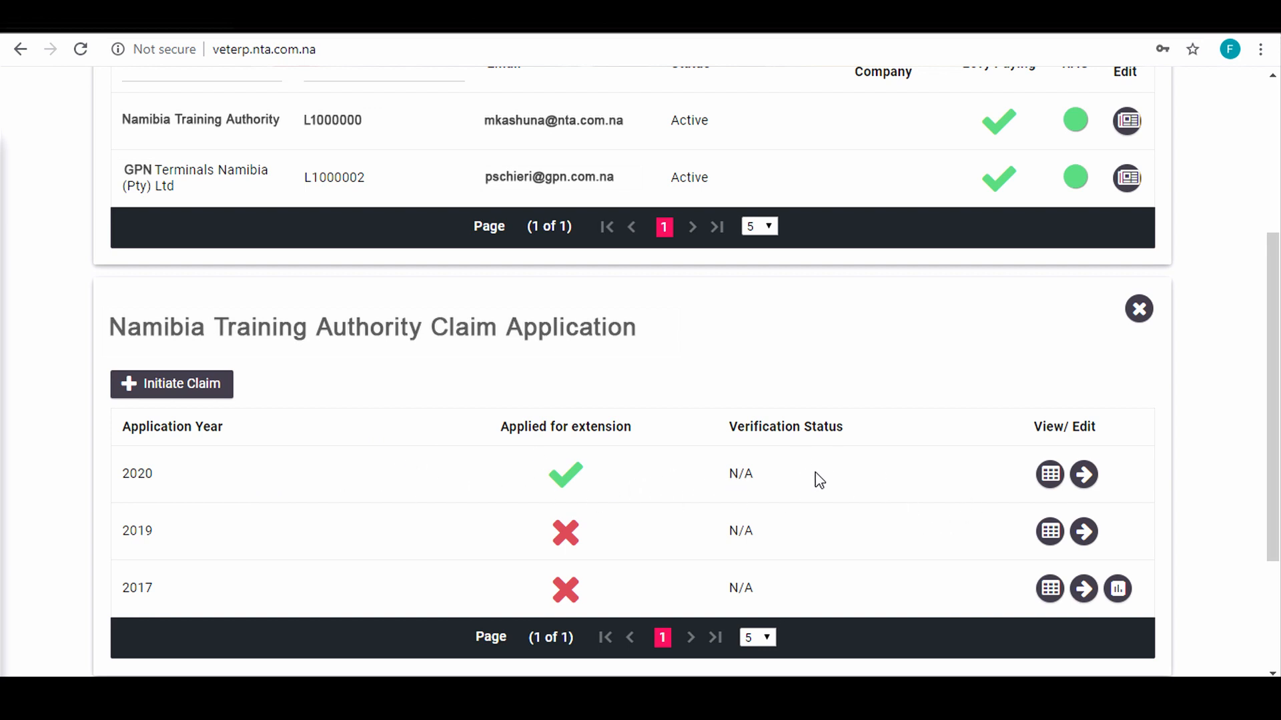
click(1082, 475)
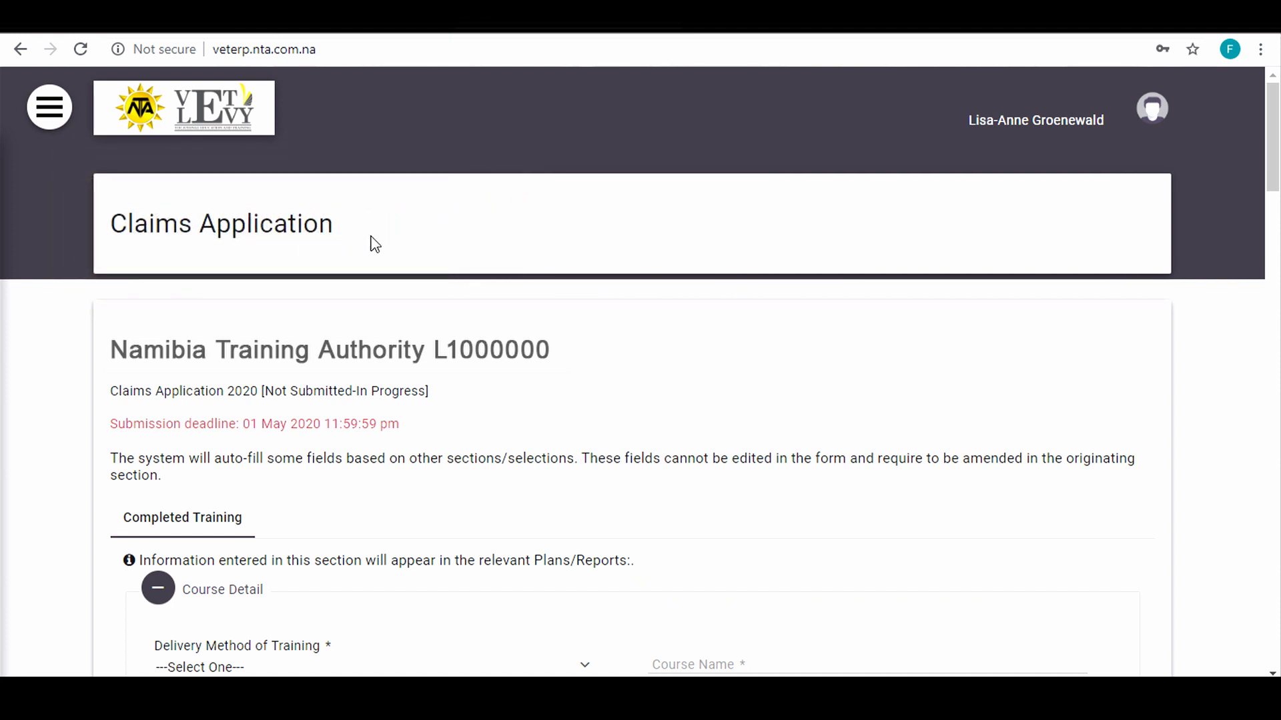
Set the course's delivery method of training to External (delivered by service provider who is not part of the organisation).
scroll(373, 244, down, 4)
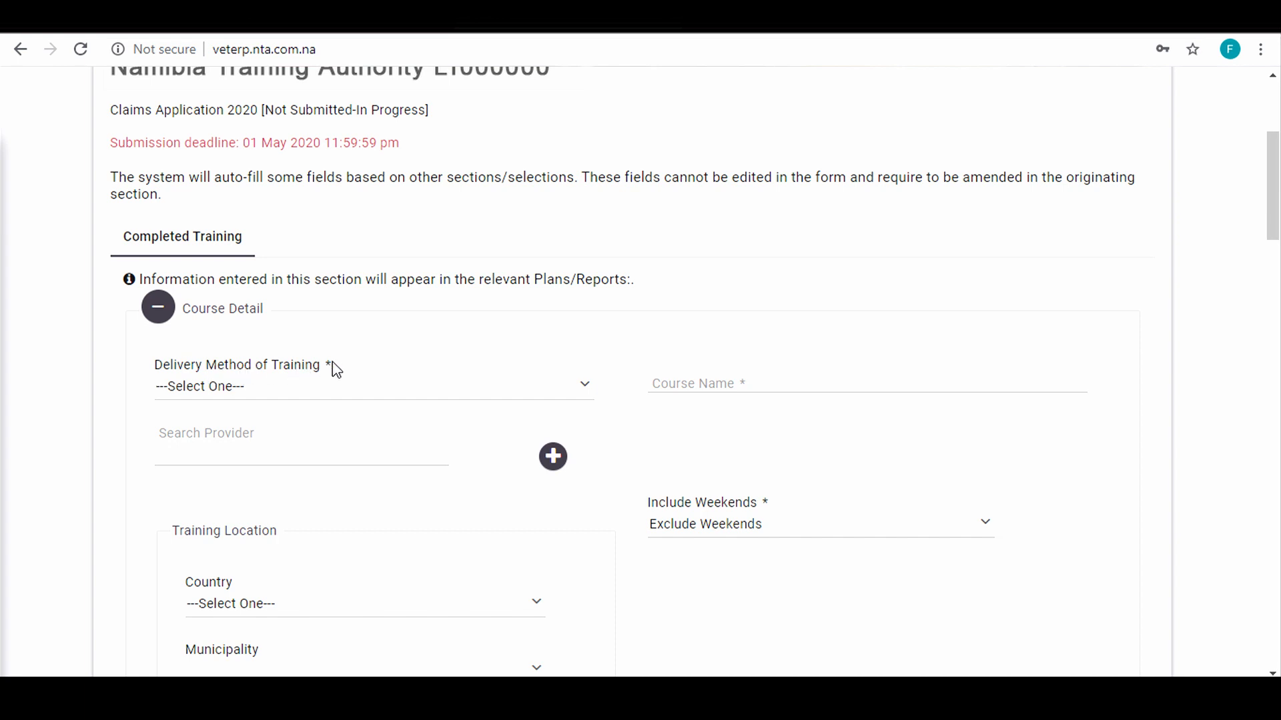
click(586, 397)
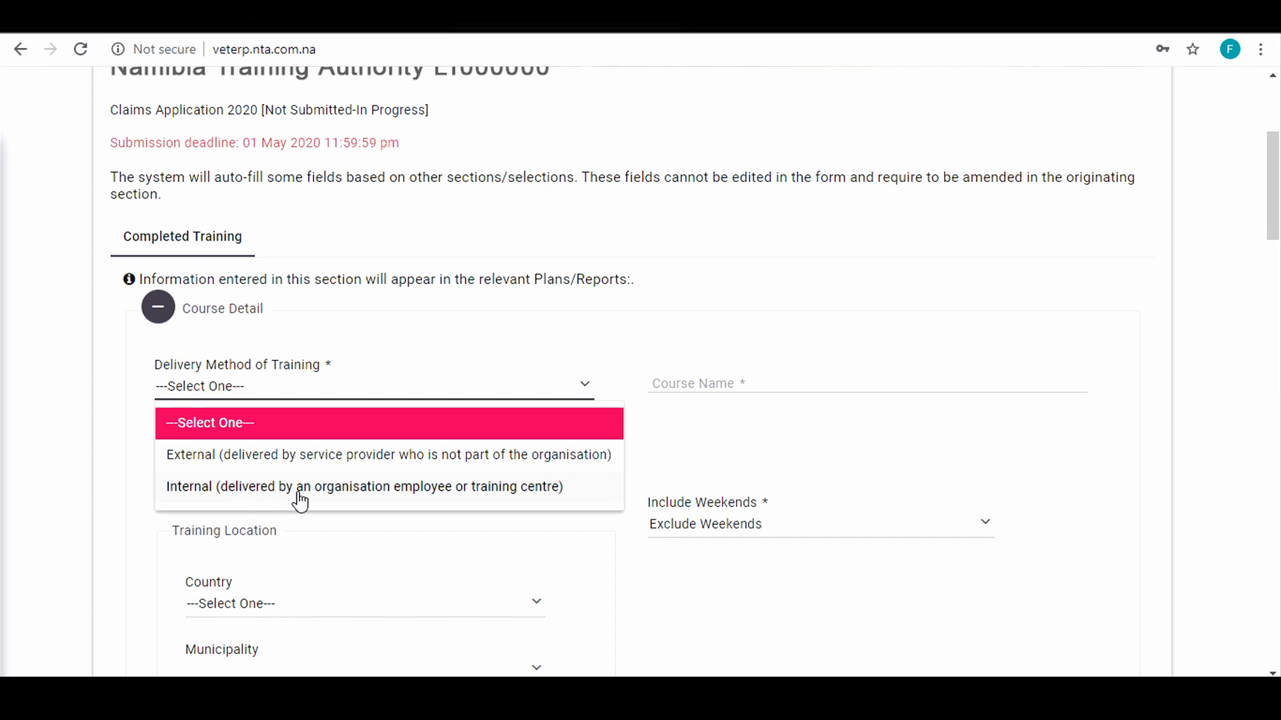
click(400, 456)
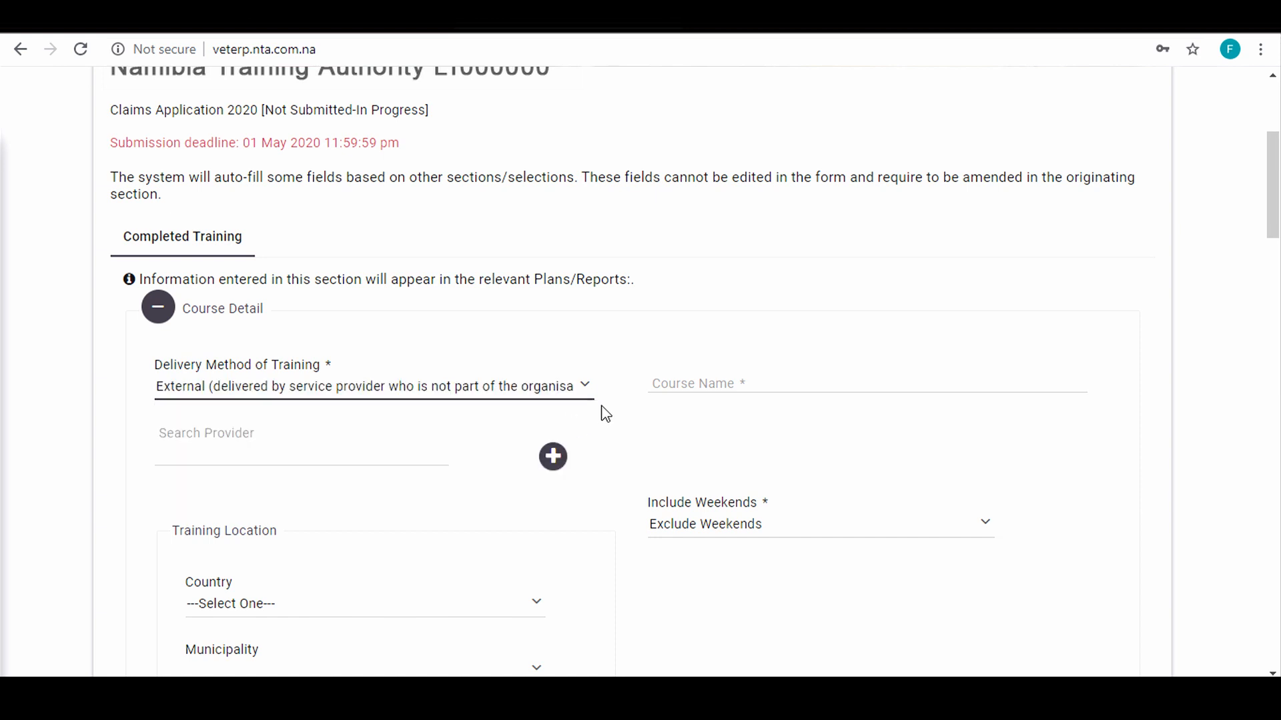
click(677, 384)
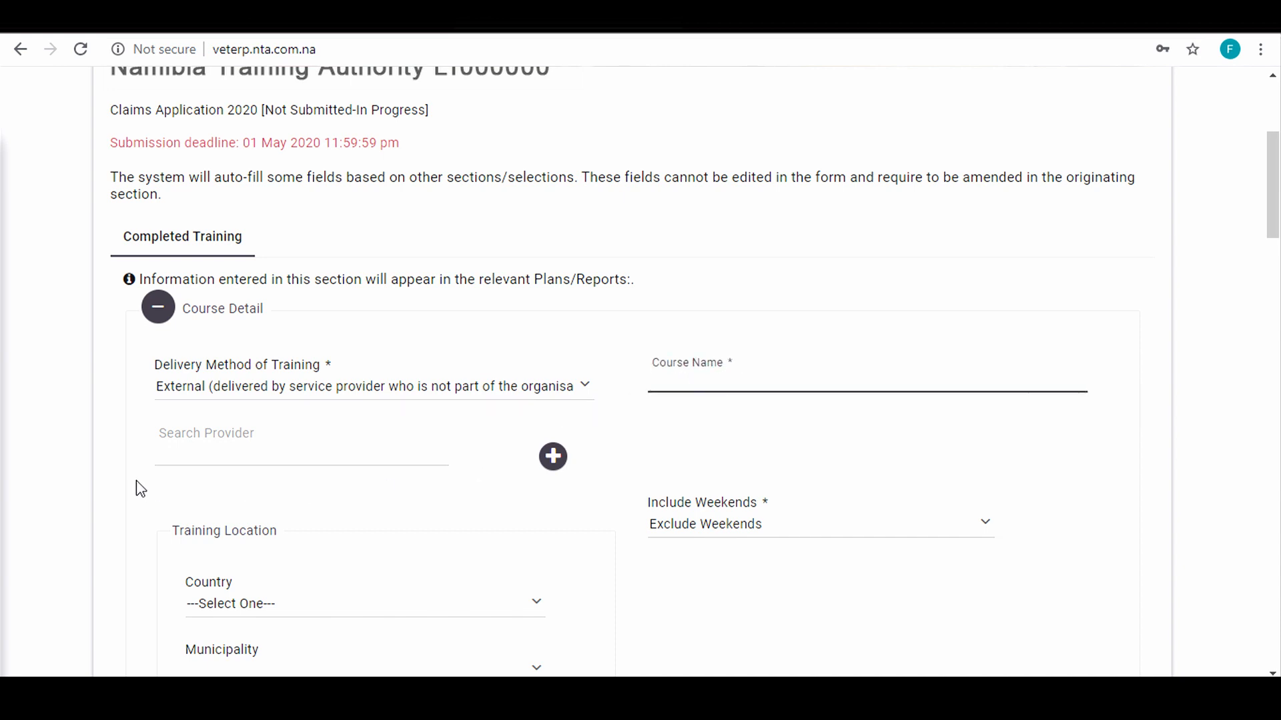
Search the training providers for "nu" and choose Micro Nursecall Systems.
click(215, 453)
click(215, 453)
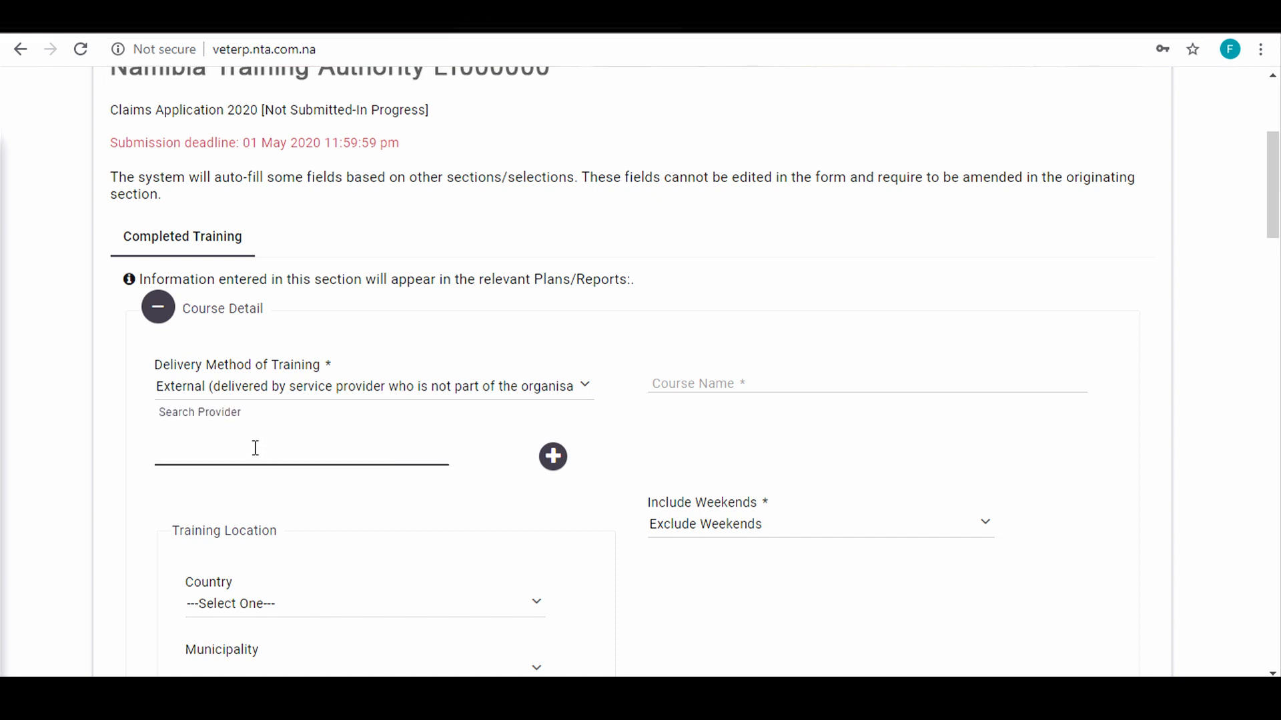
text(nu)
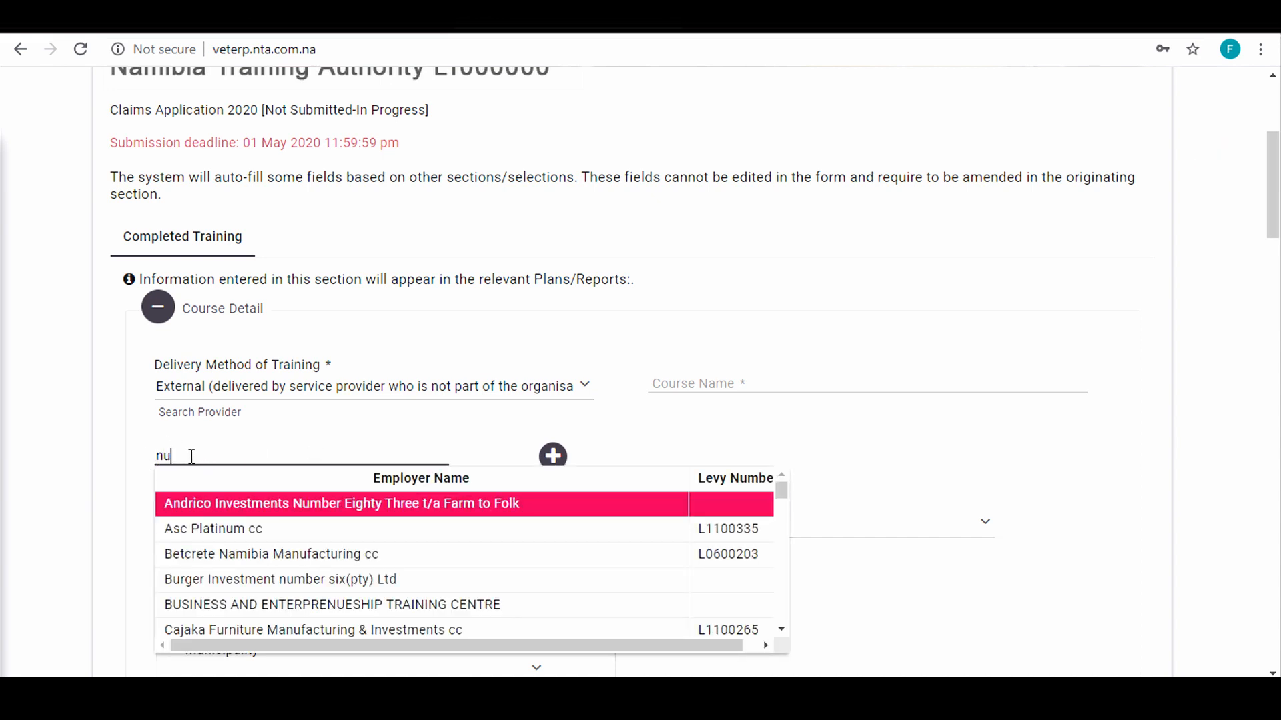
scroll(295, 541, down, 3)
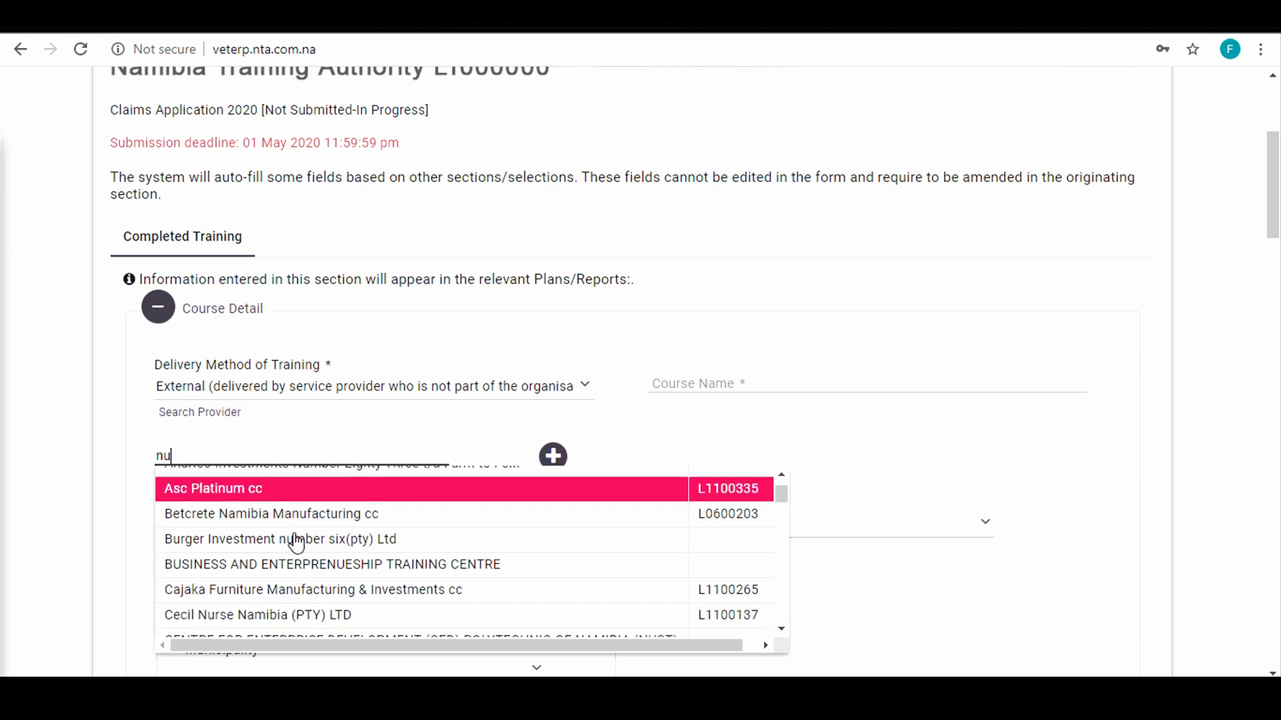
scroll(295, 541, down, 9)
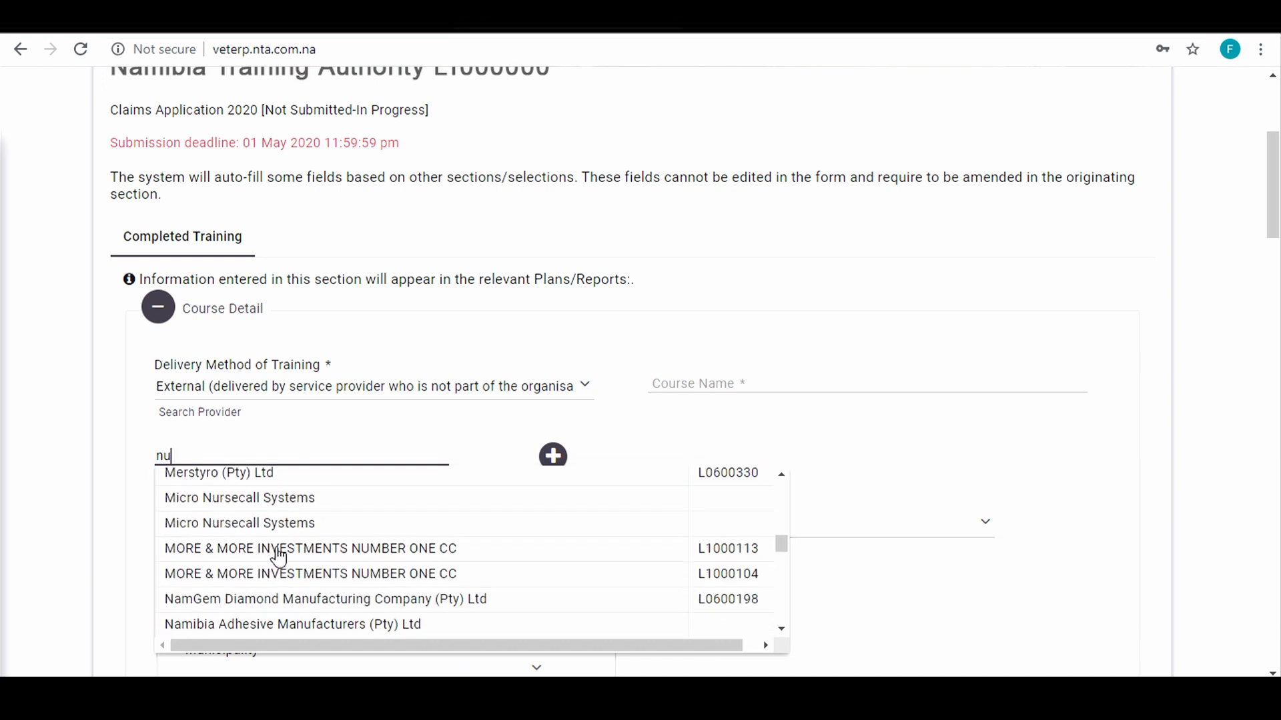
click(264, 499)
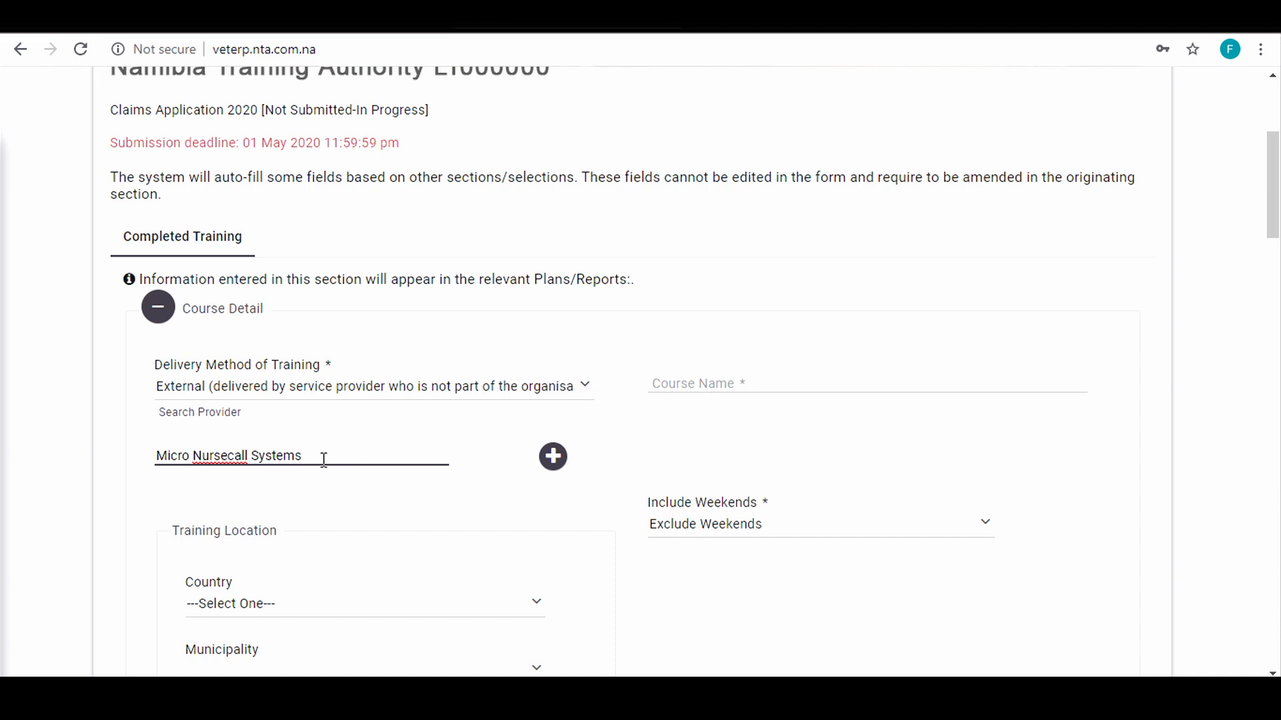
click(553, 459)
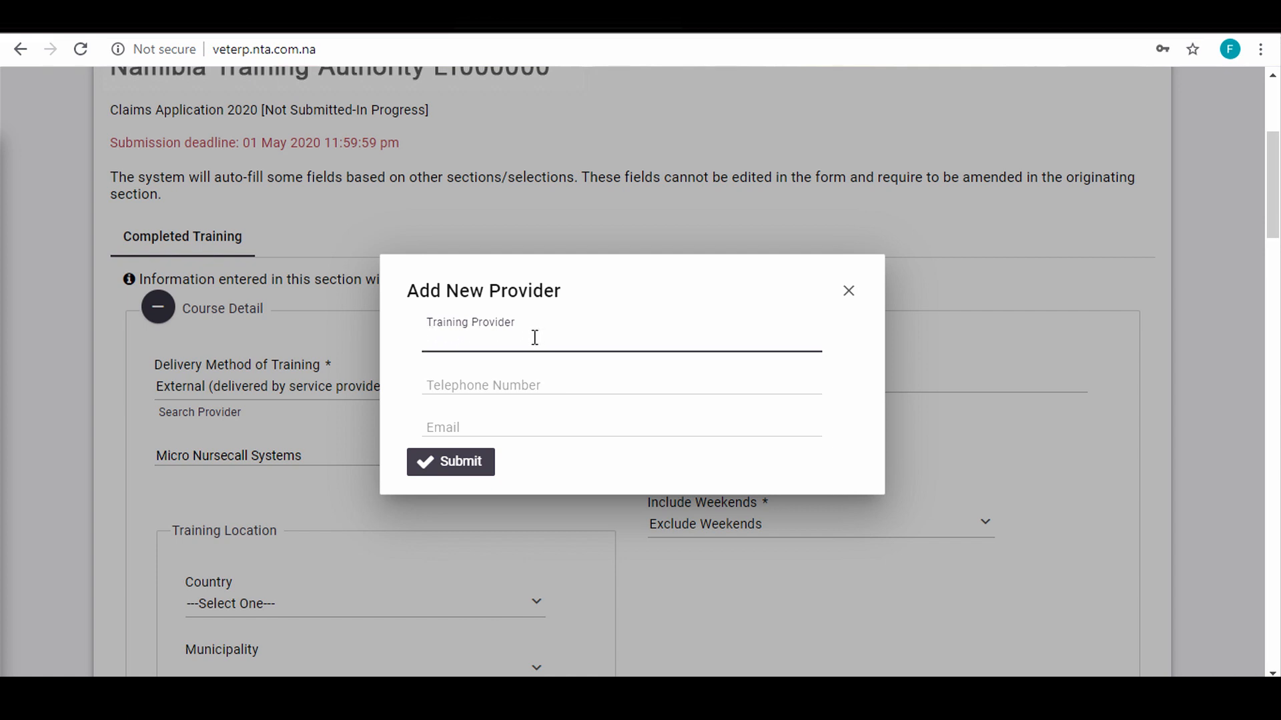
click(460, 391)
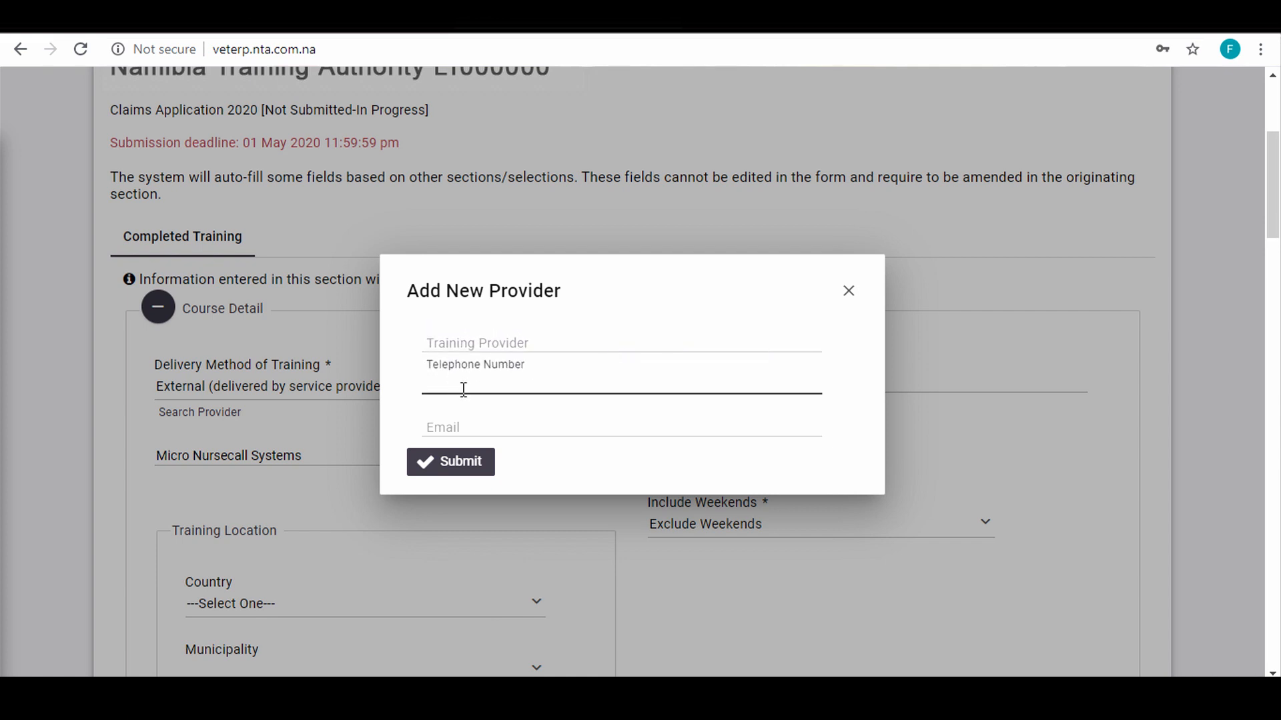
click(469, 427)
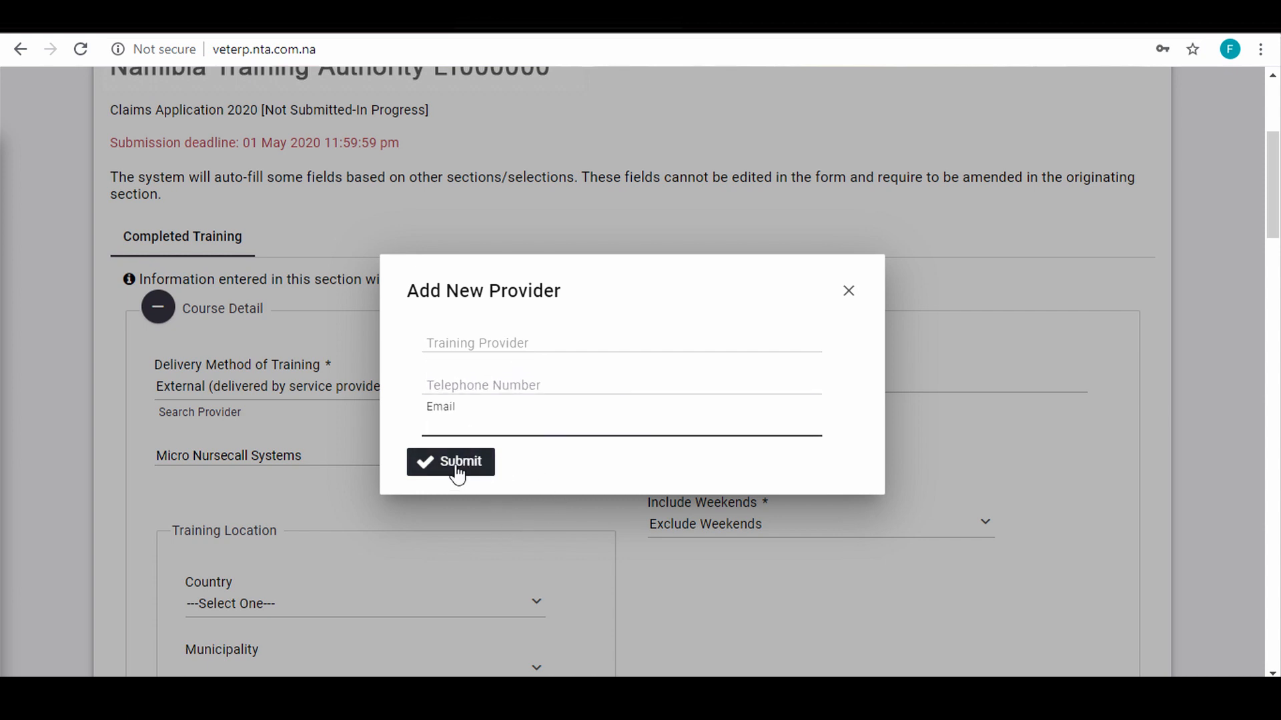
click(848, 291)
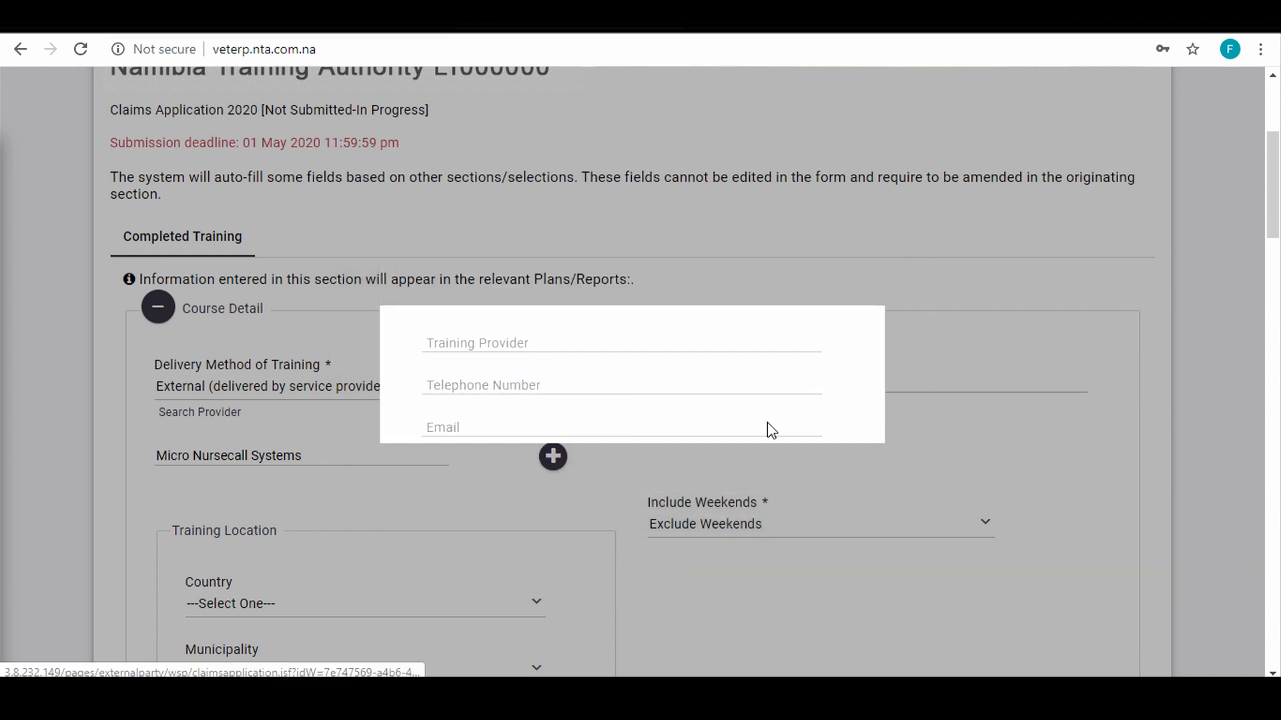
Set the course's weekend option to Include Weekends.
scroll(678, 475, down, 3)
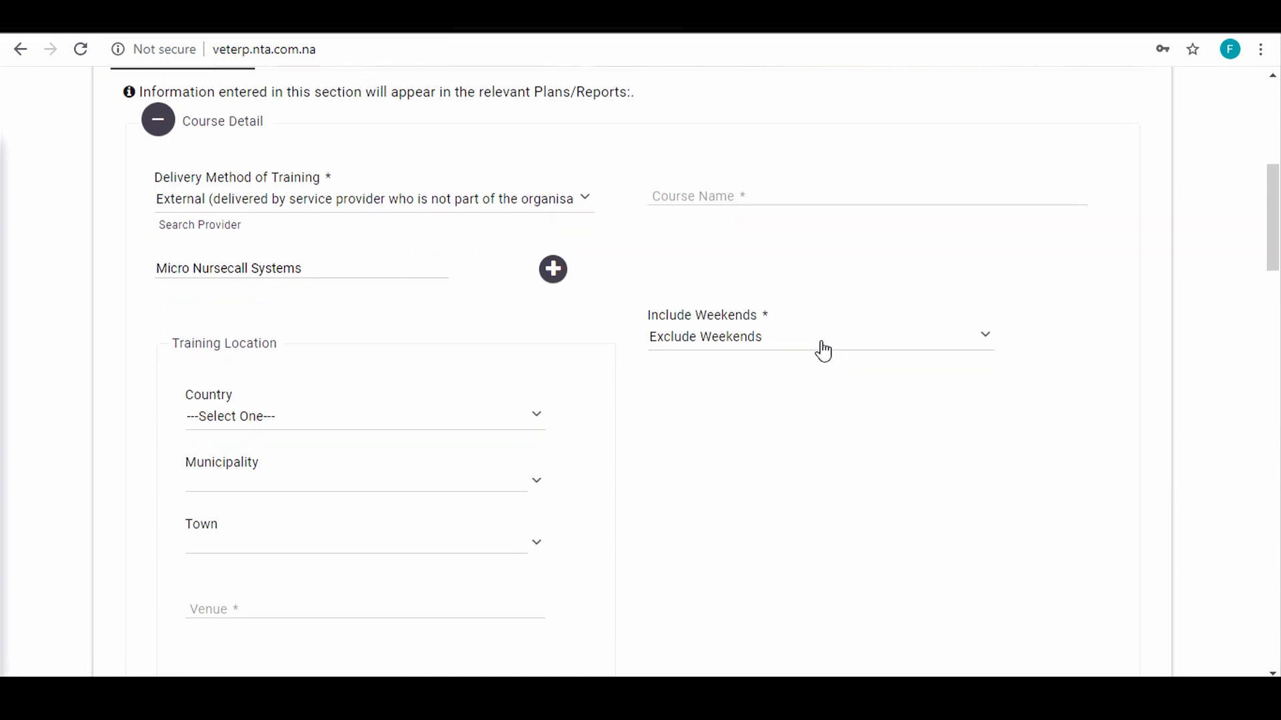
click(982, 339)
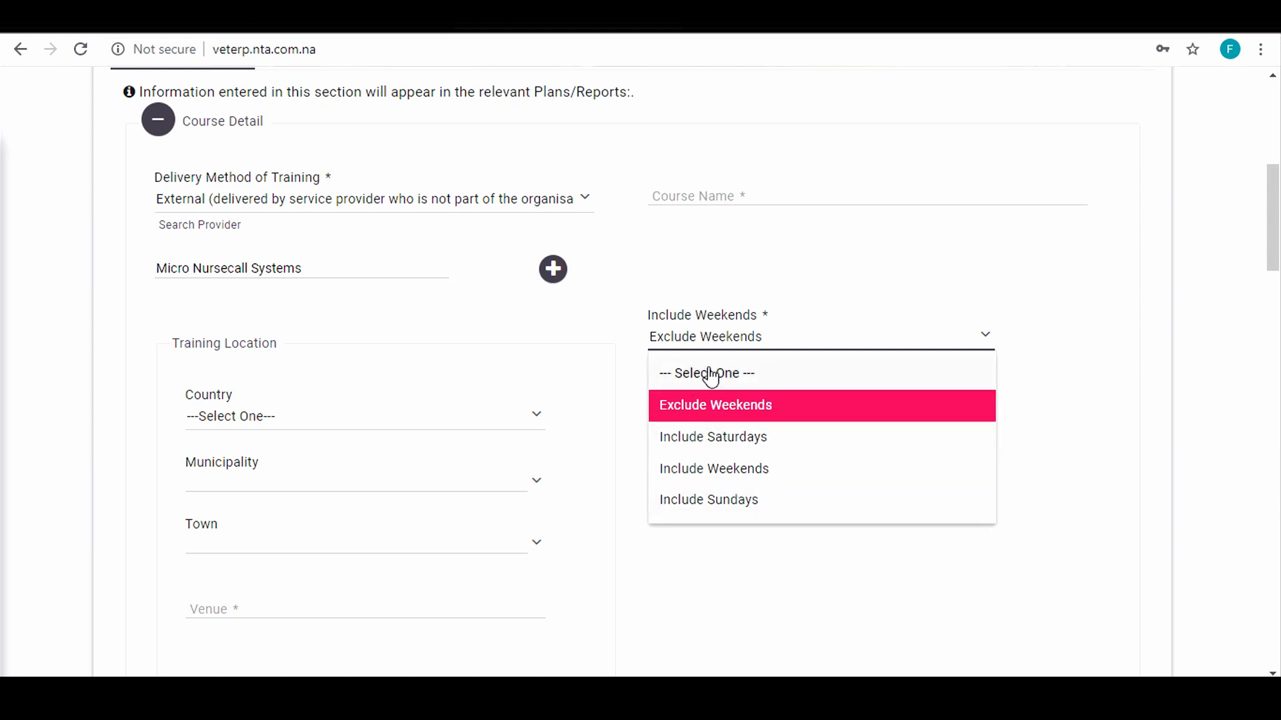
click(958, 346)
click(957, 345)
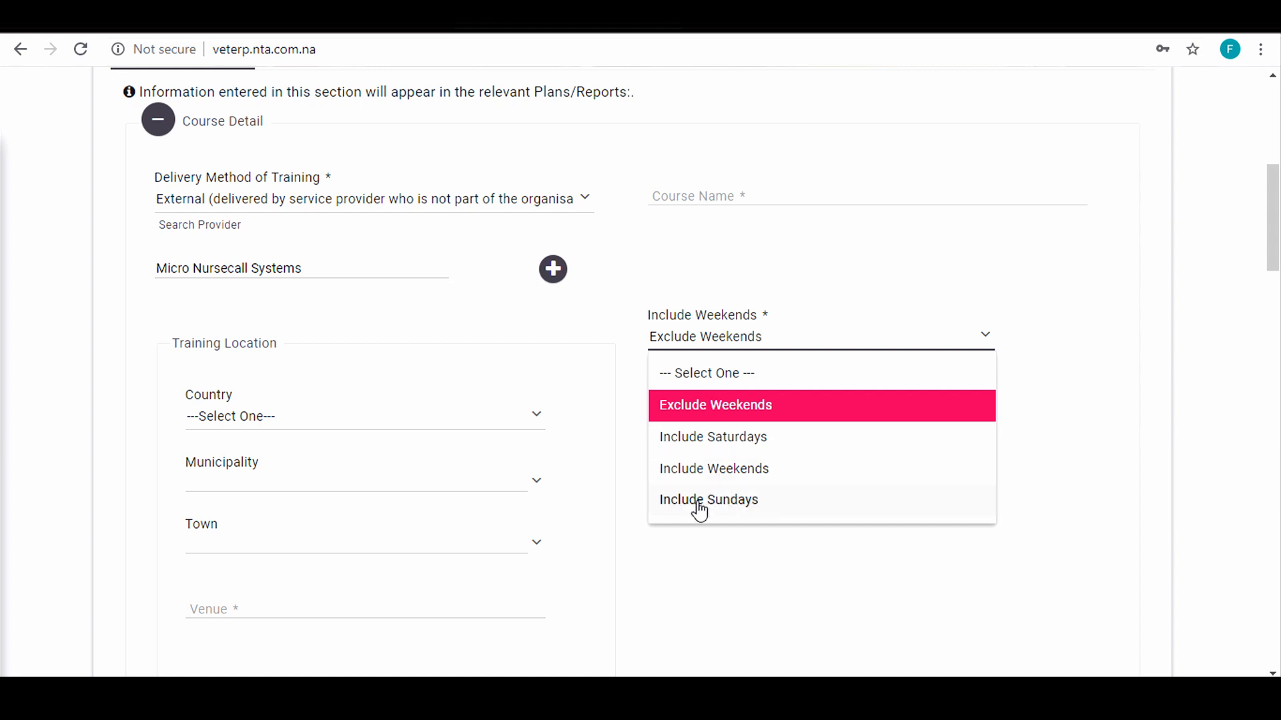
click(750, 476)
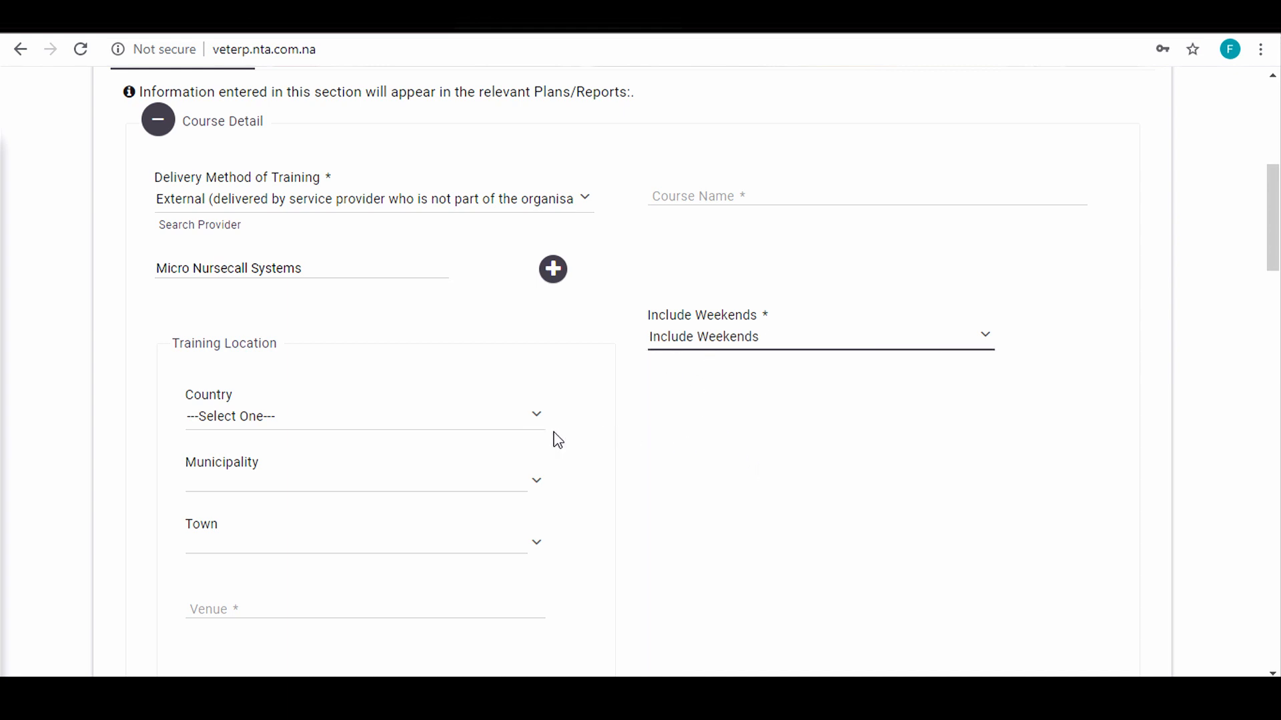
Set the training location's country to Namibia and its region to Khomas.
scroll(408, 271, down, 3)
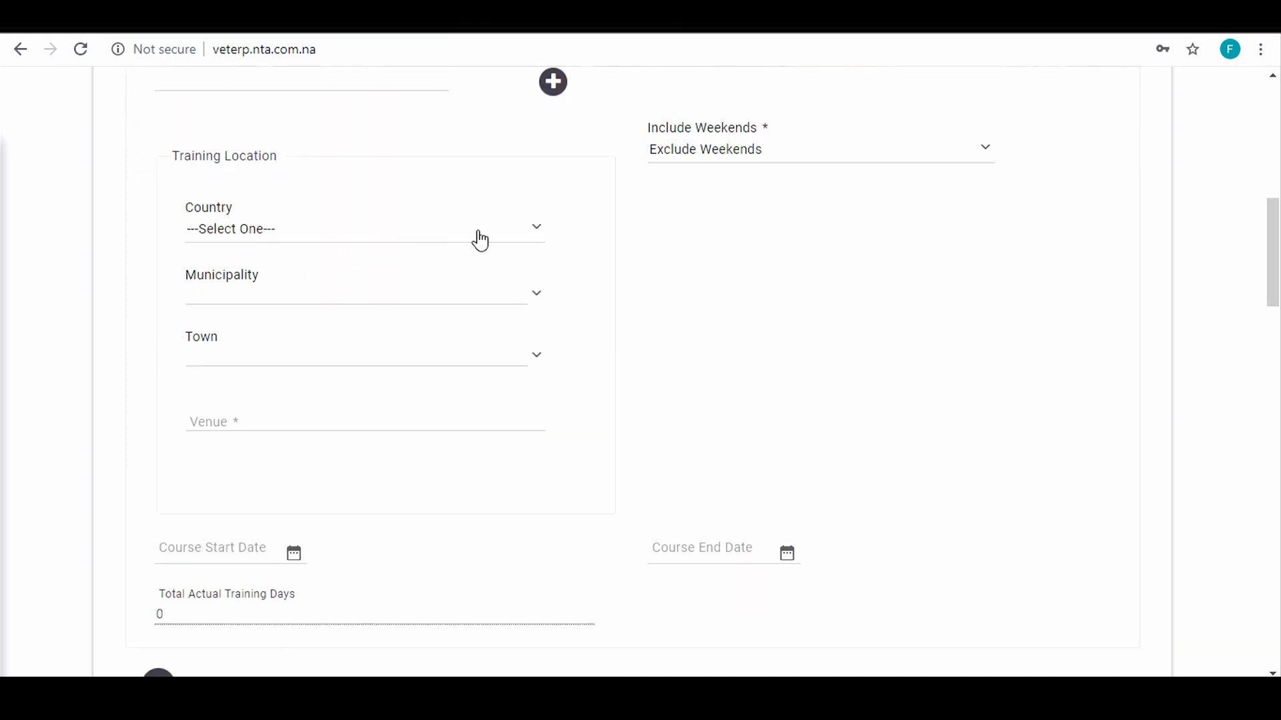
click(539, 235)
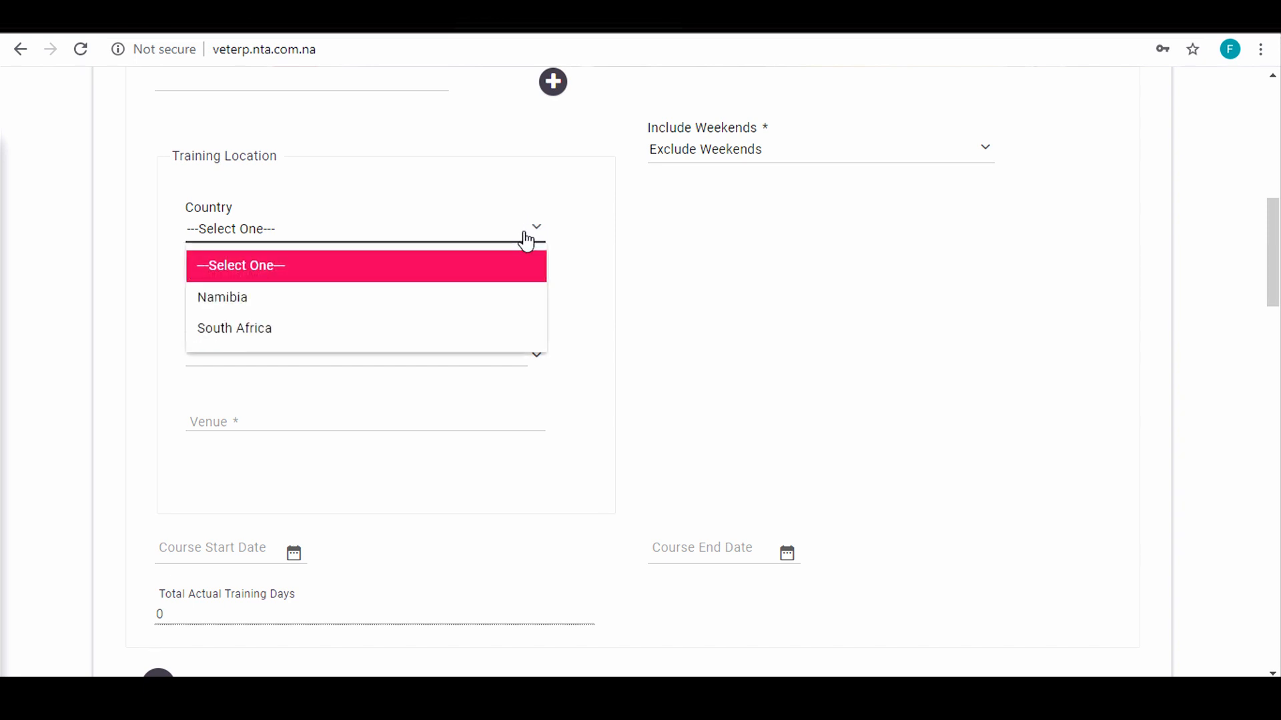
click(216, 300)
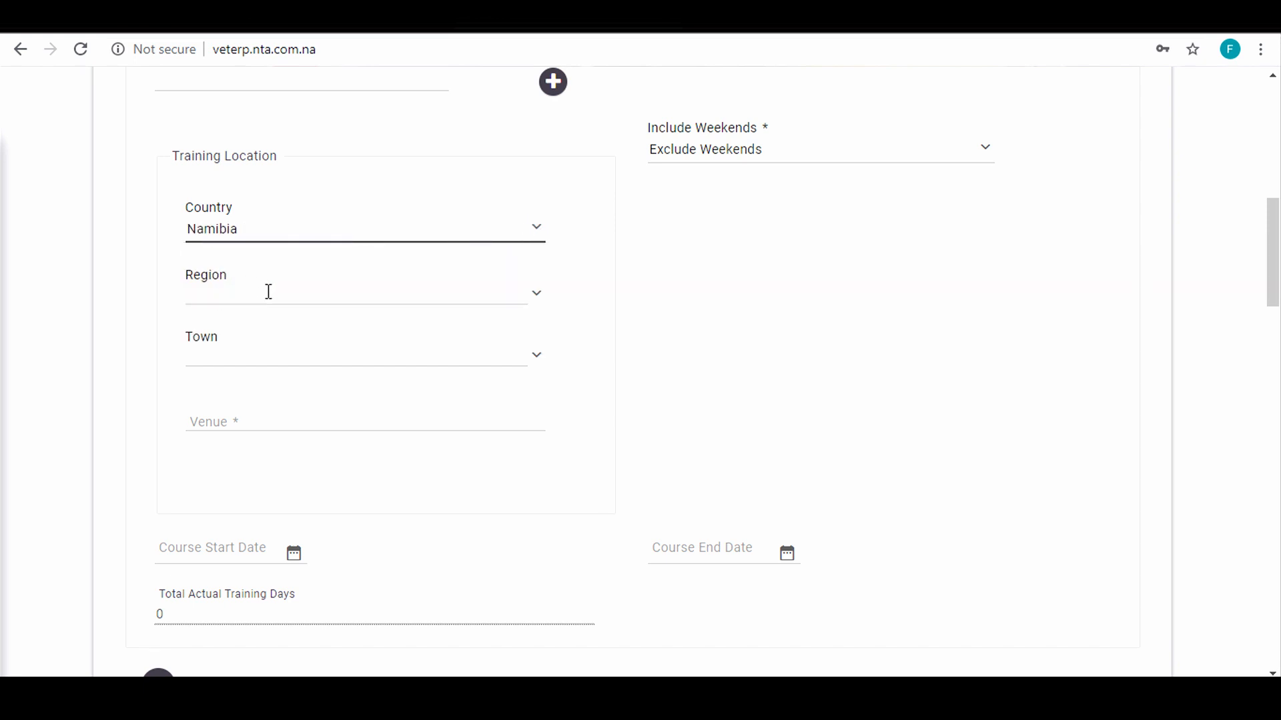
click(541, 300)
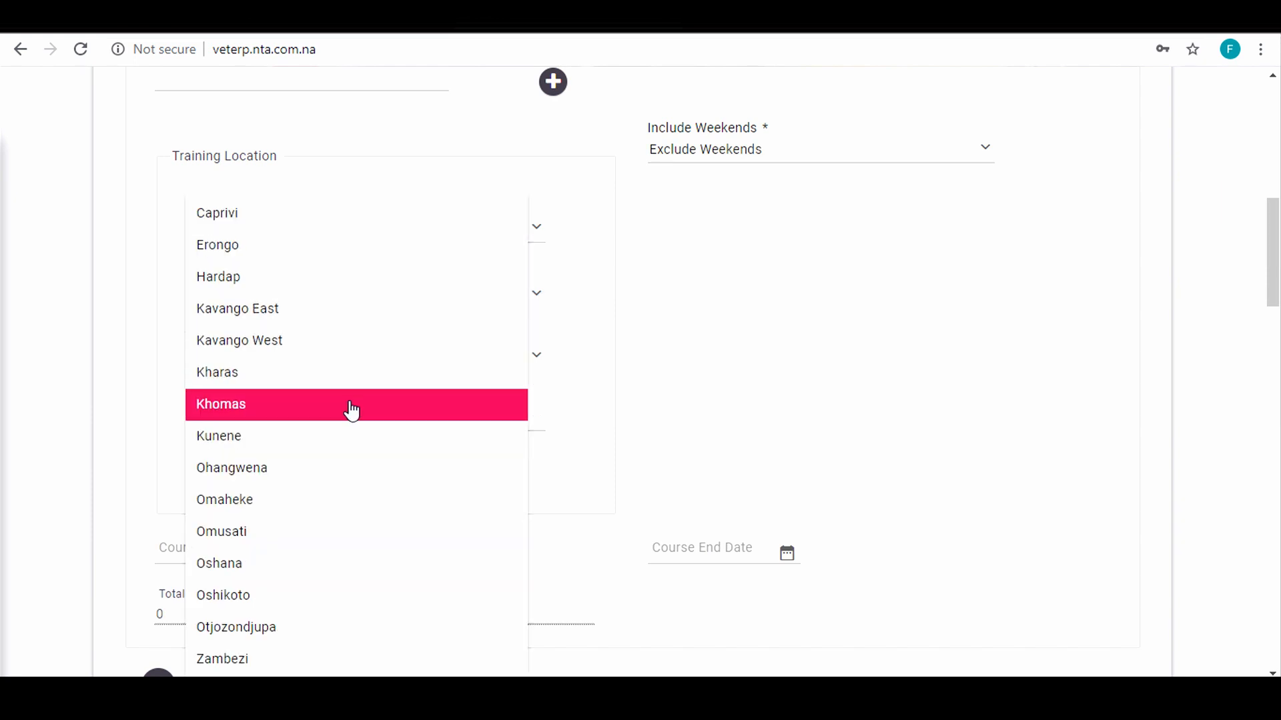
click(350, 404)
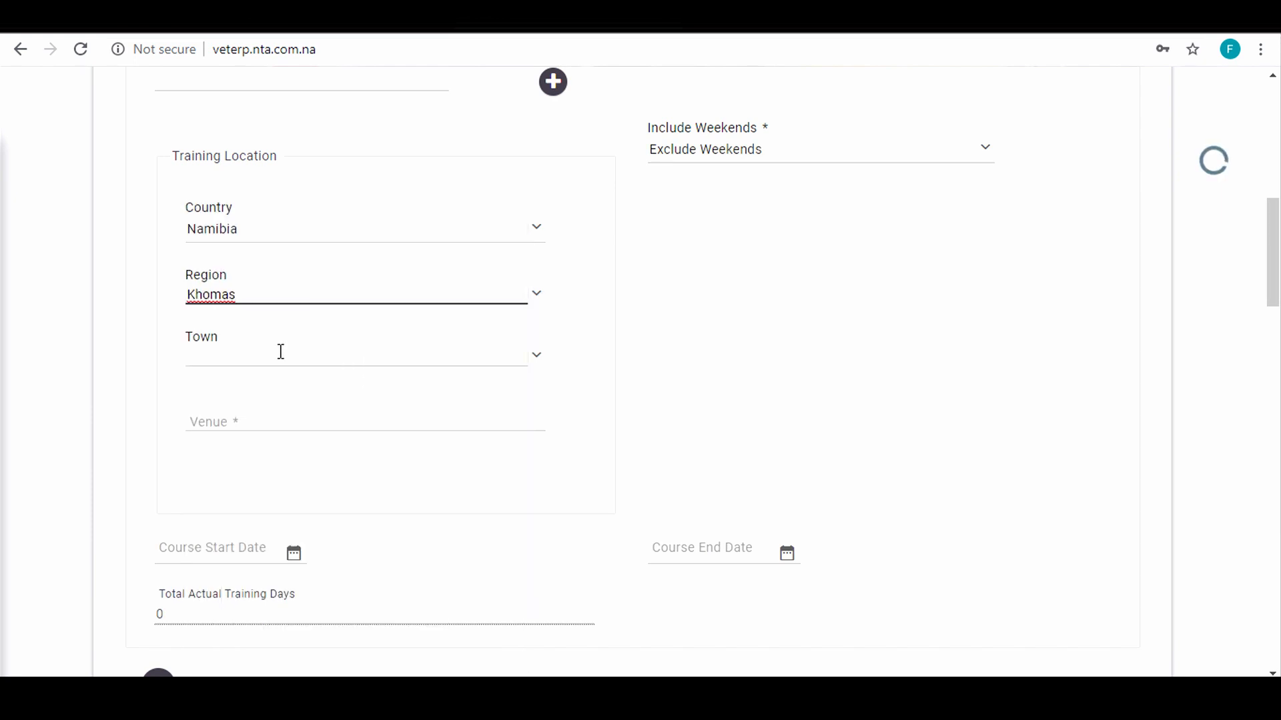
Set the training location's town to Windhoek and enter Namibia Training Authority as the venue.
click(253, 348)
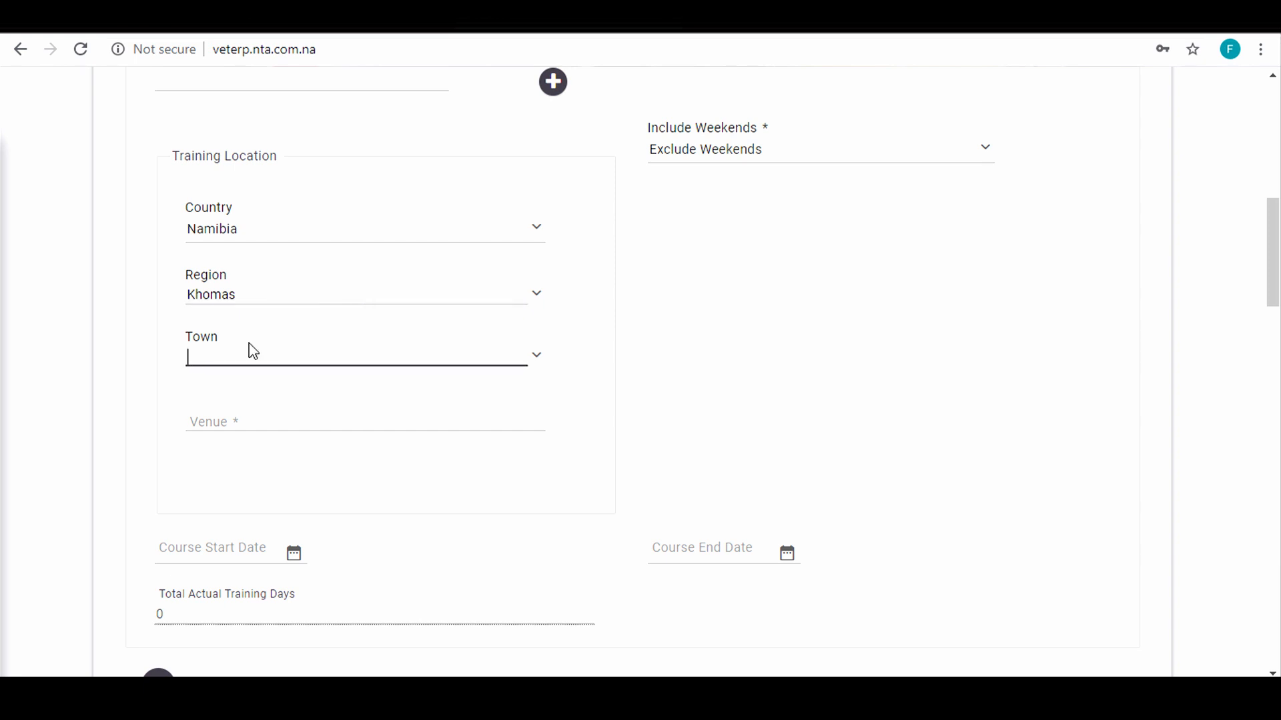
text(Wind)
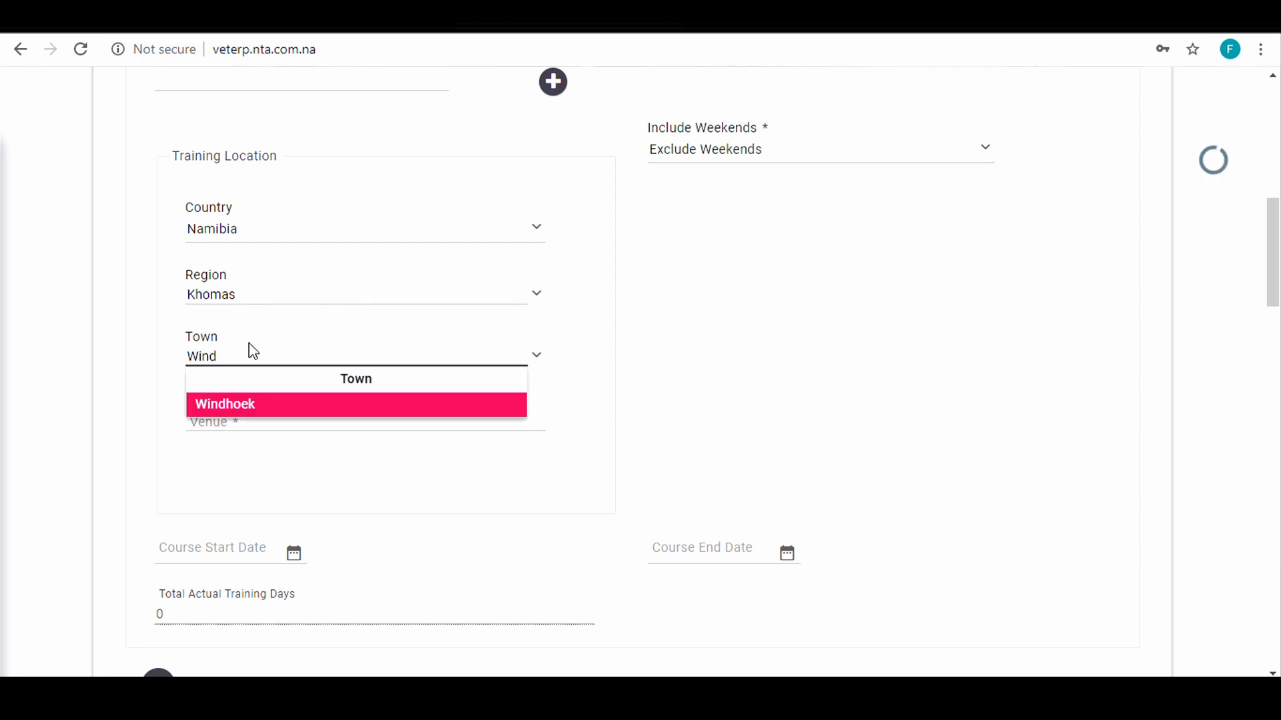
text(hoek)
click(248, 412)
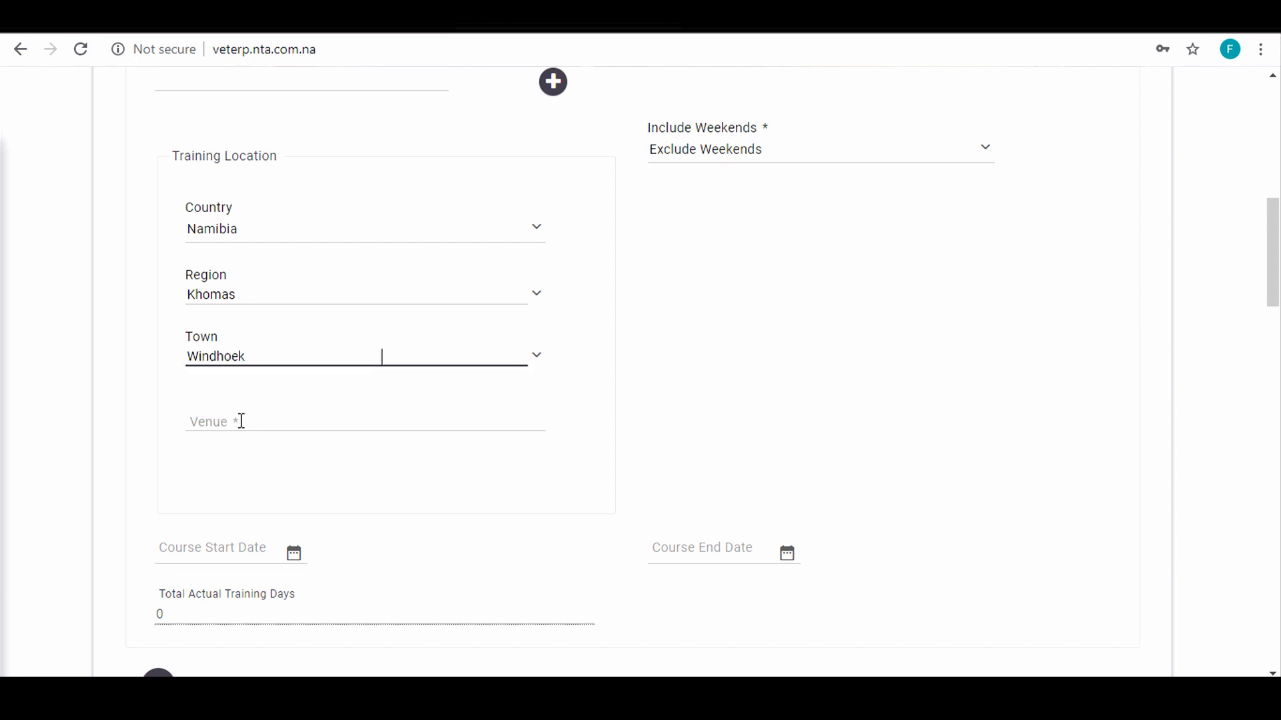
click(241, 421)
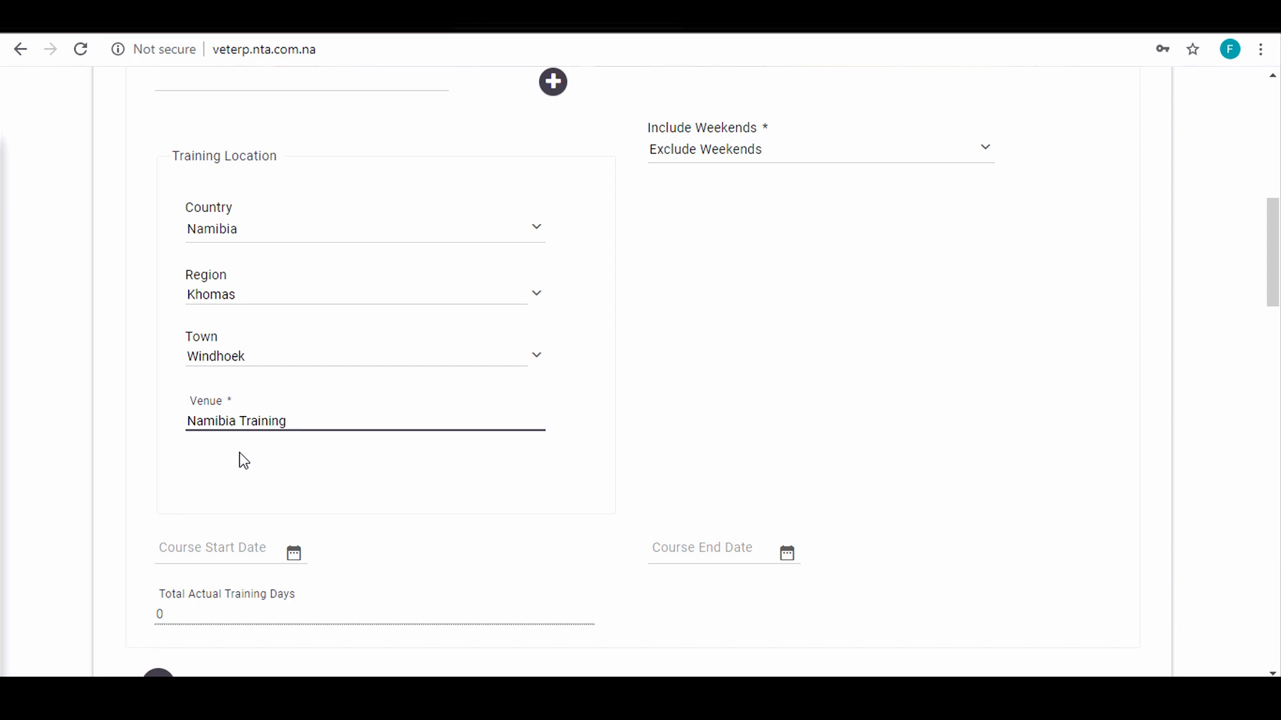
click(243, 460)
scroll(479, 472, down, 3)
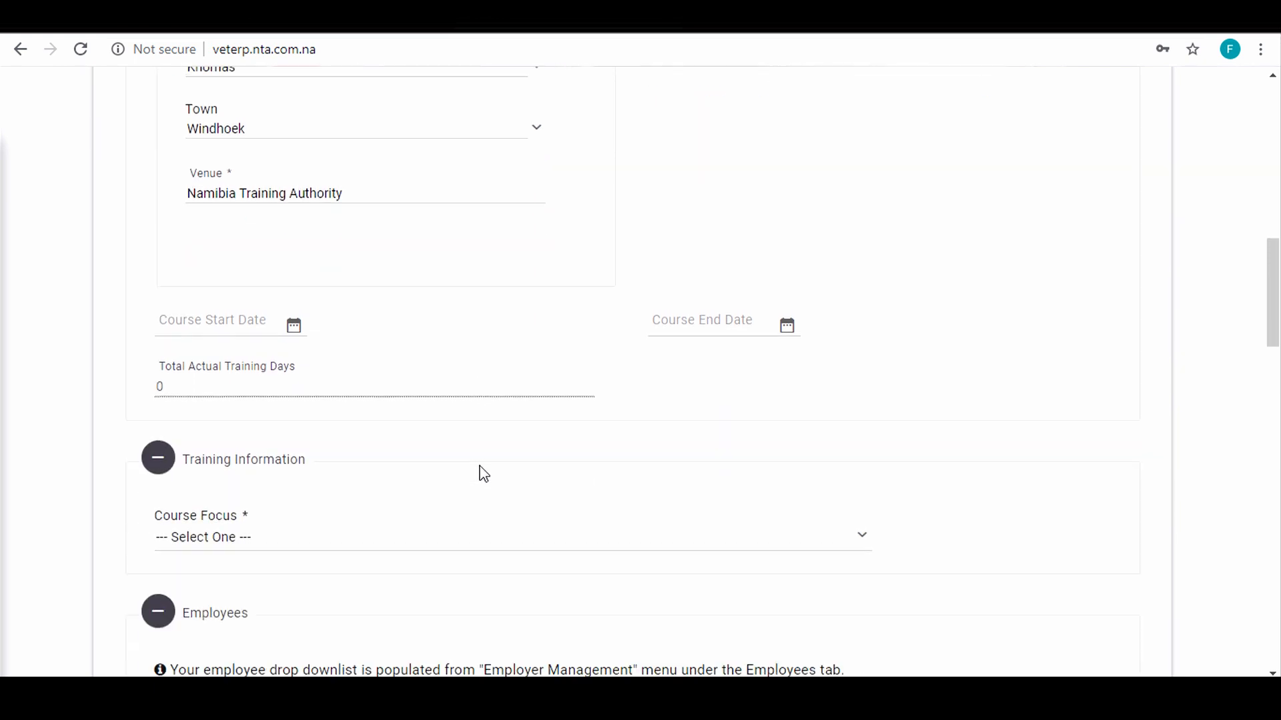
Set the course start date to 03 March 2020 and the course end date to 10 March 2020.
scroll(483, 474, down, 1)
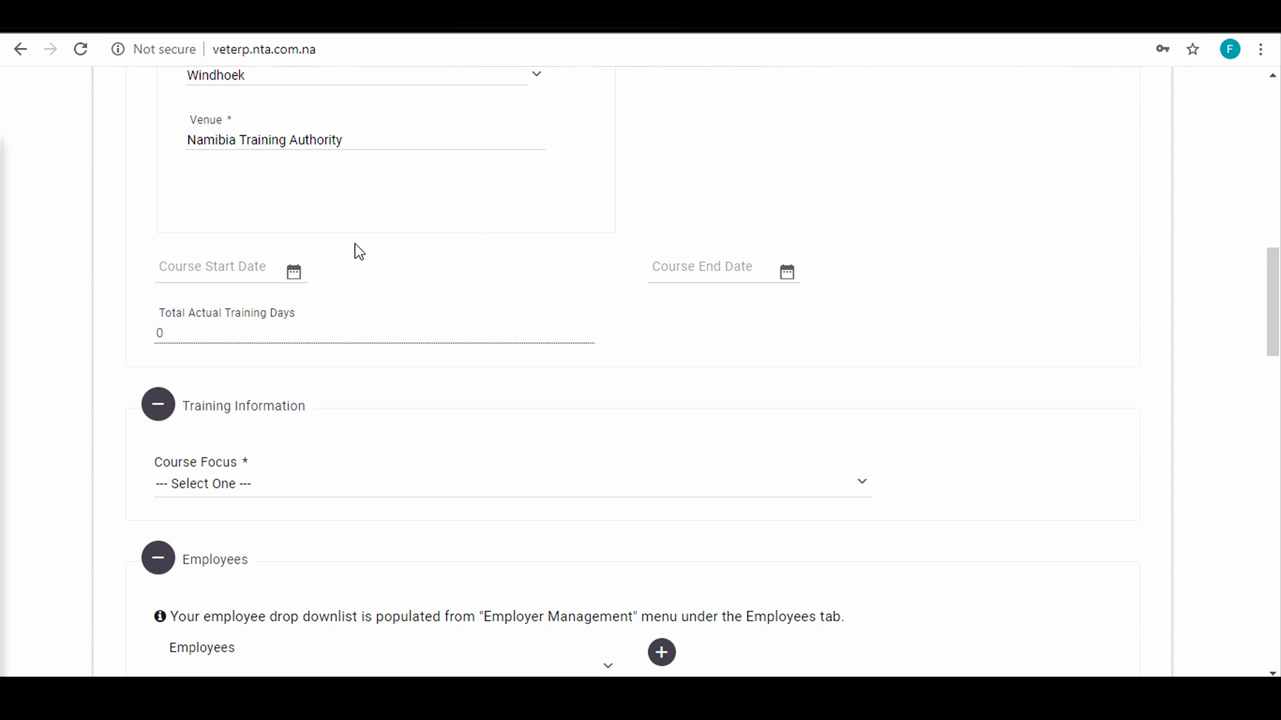
click(294, 274)
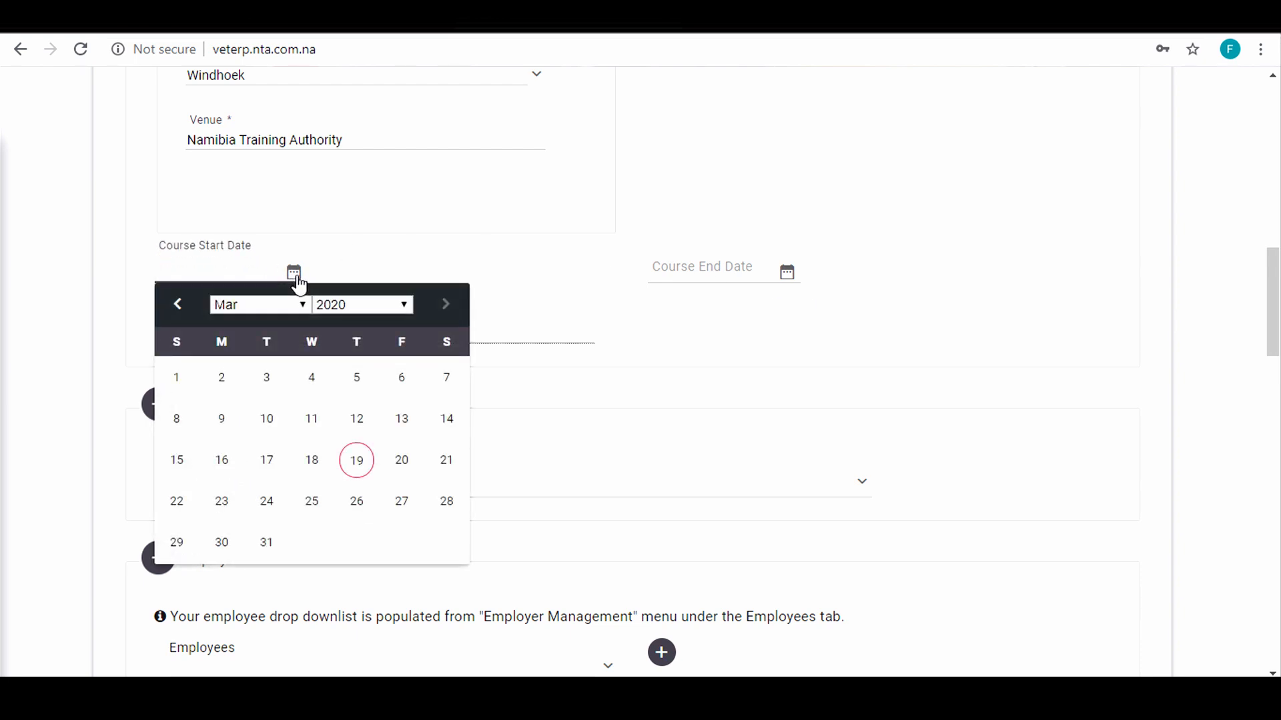
click(175, 308)
click(175, 309)
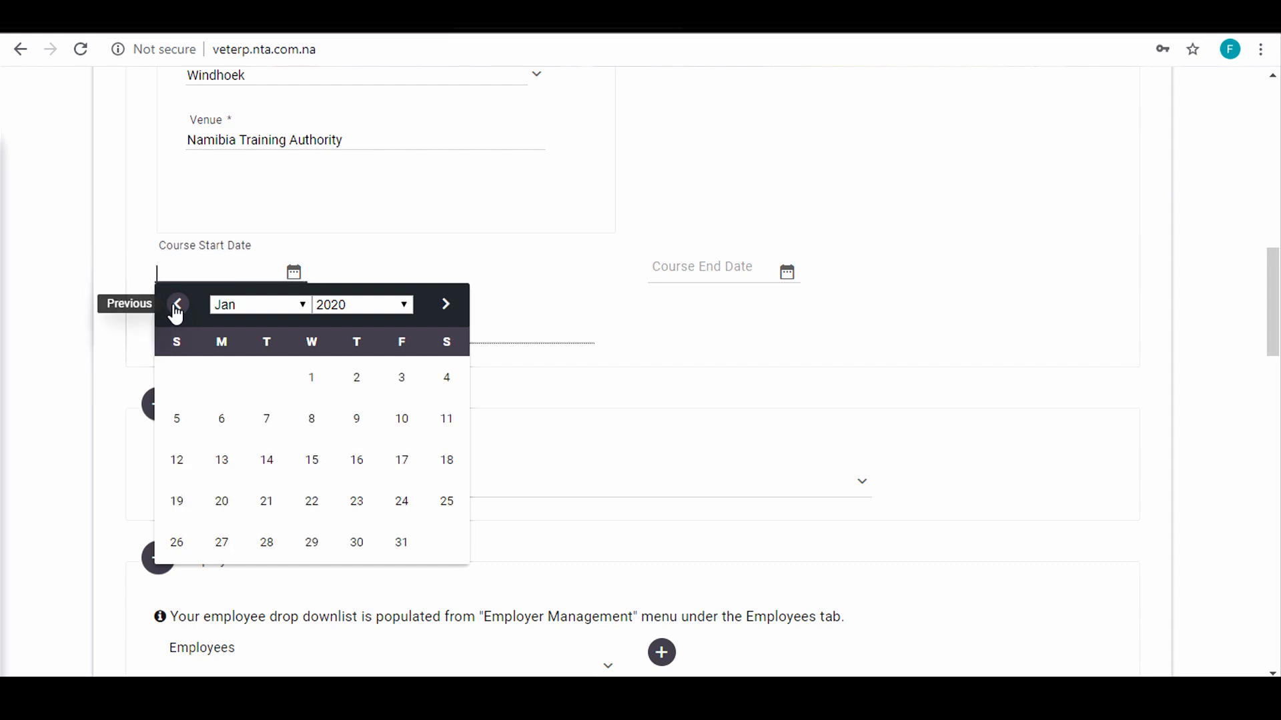
click(176, 308)
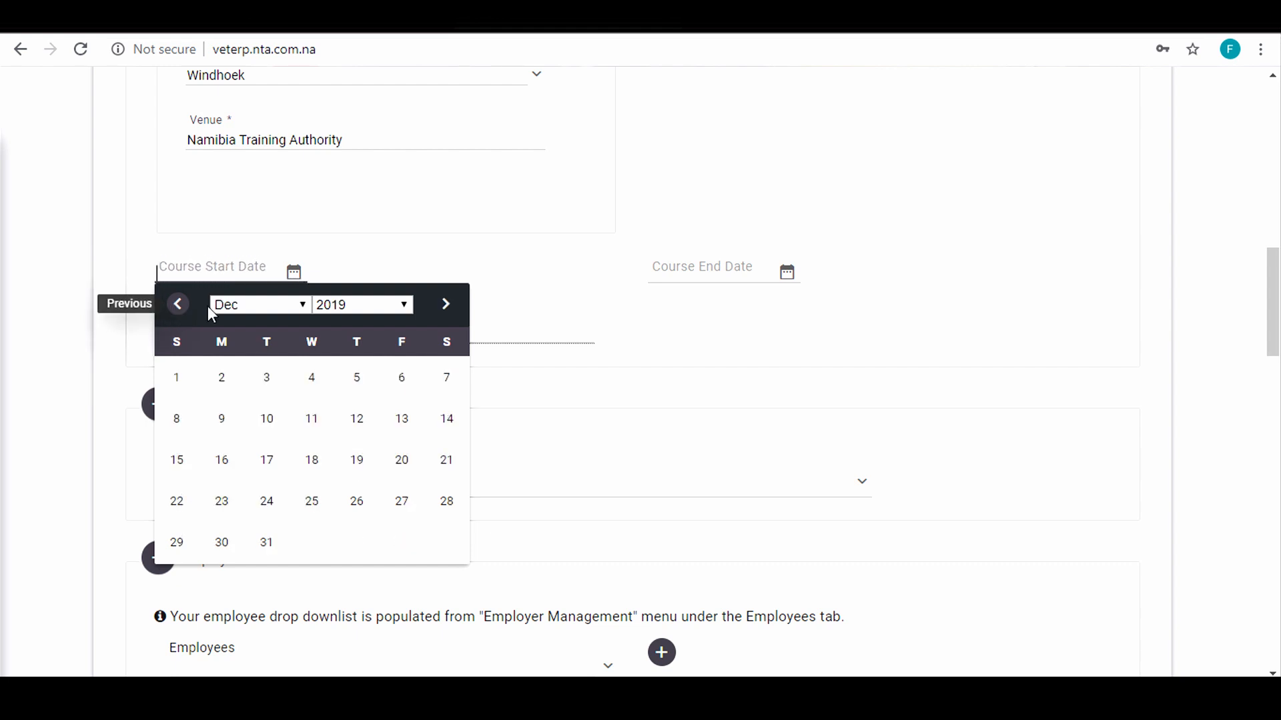
click(404, 304)
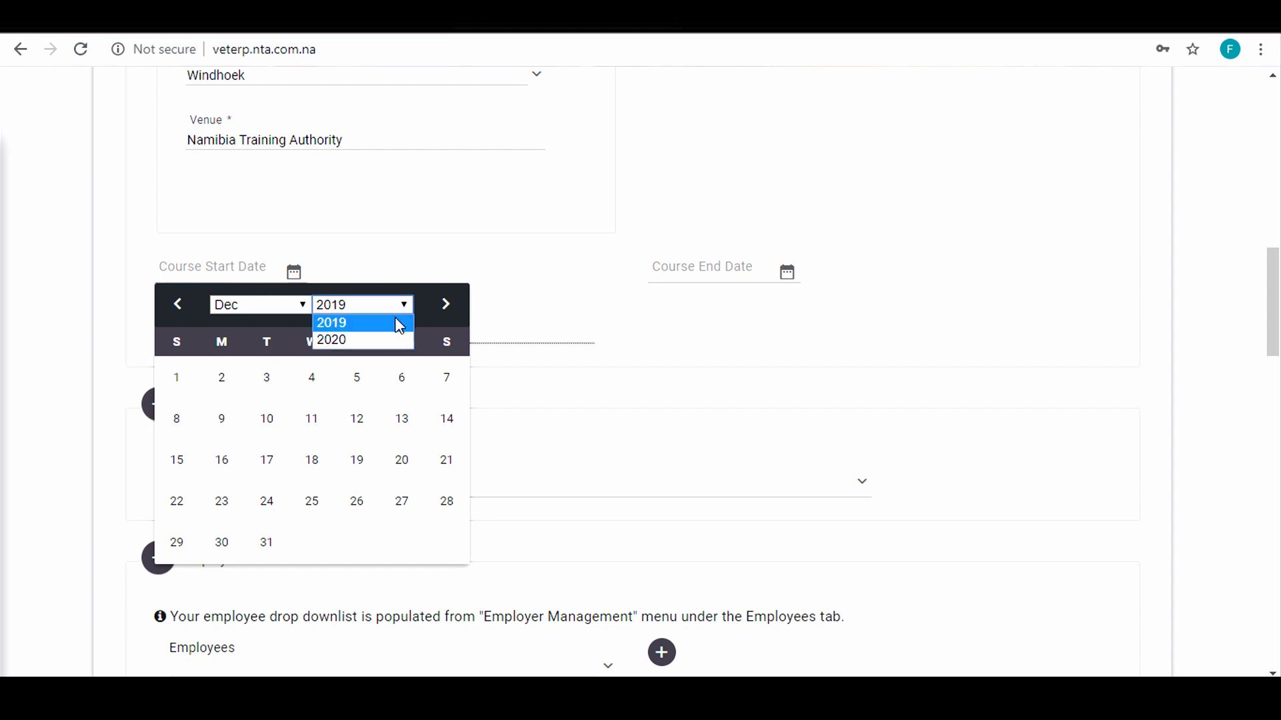
click(358, 340)
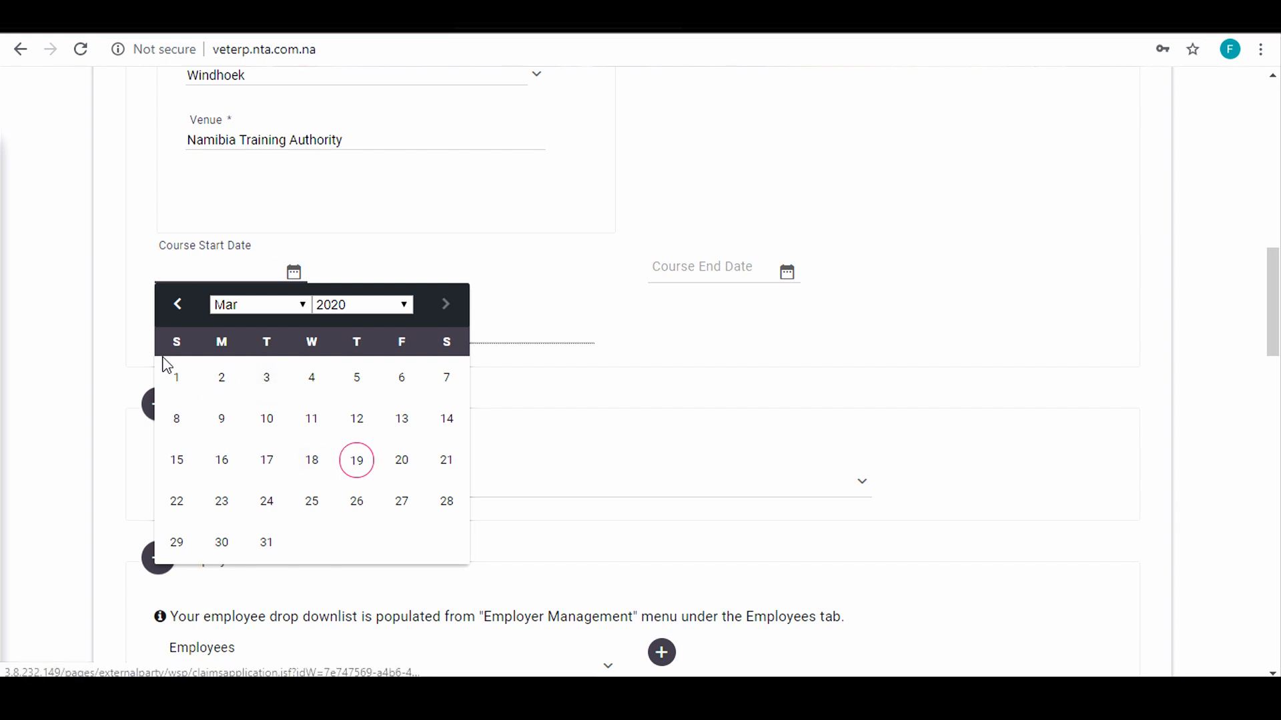
click(267, 378)
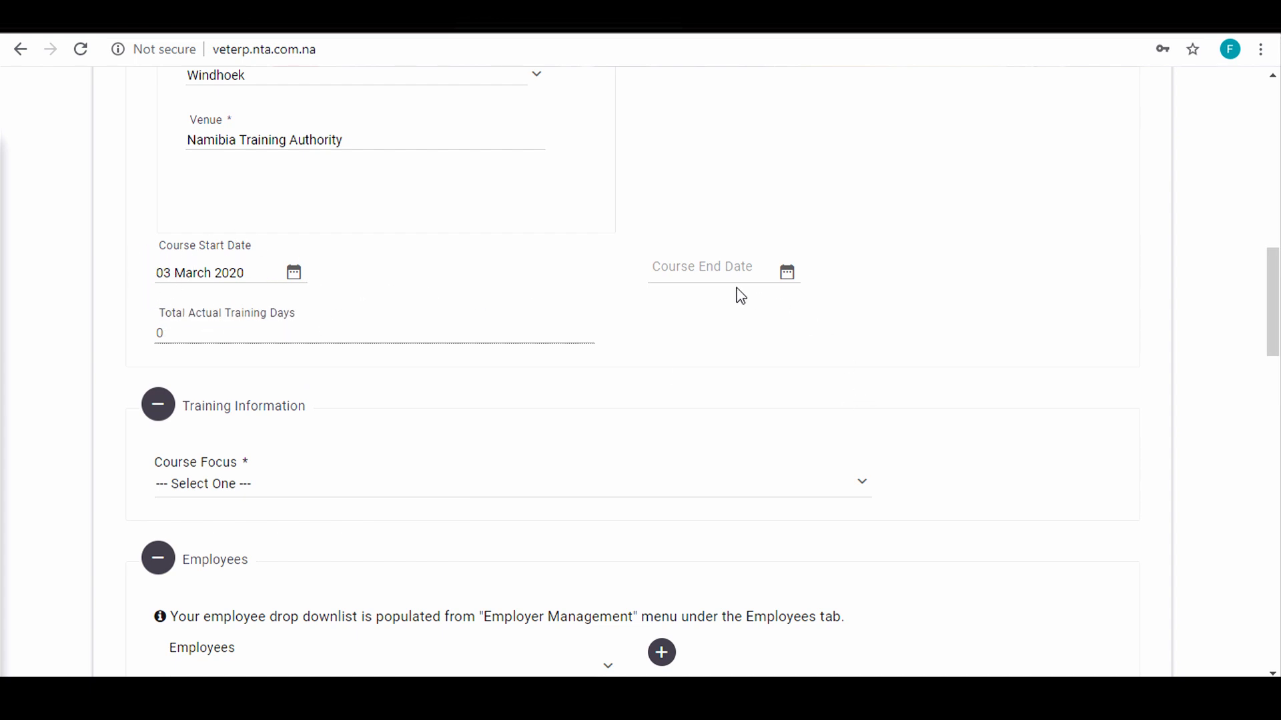
click(787, 275)
click(756, 419)
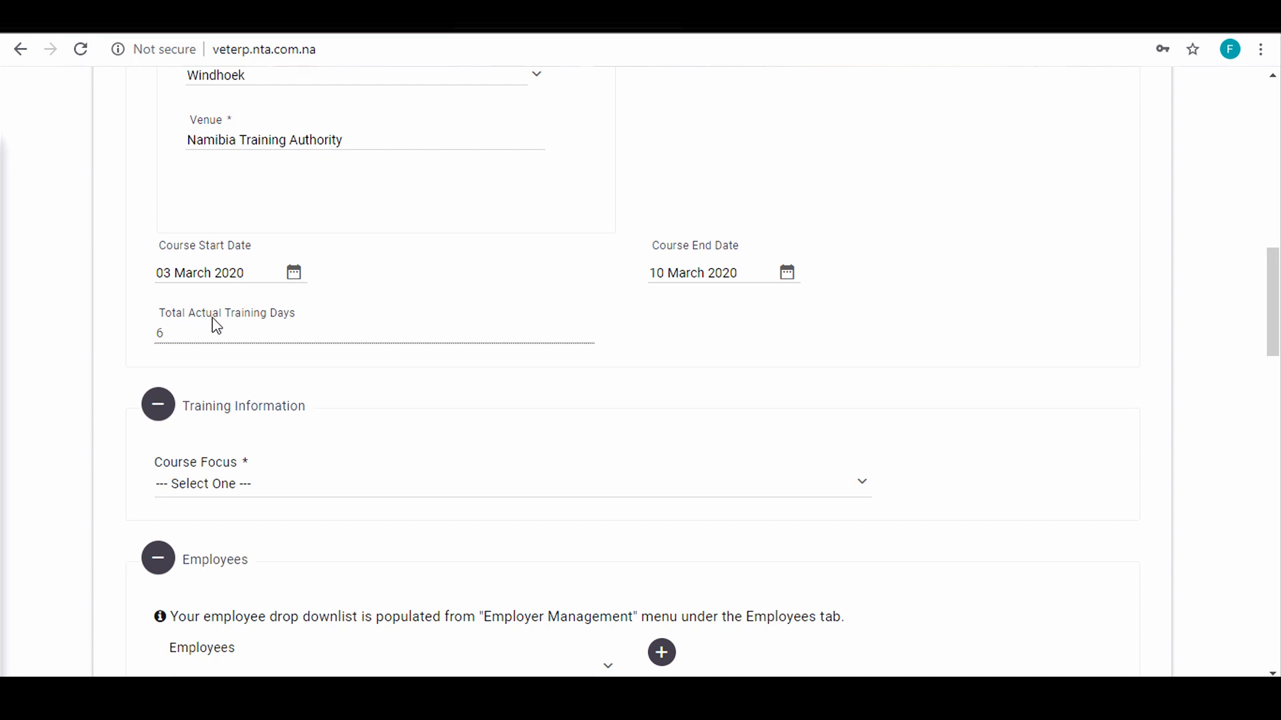
Set the course focus to Non Accredited and Non Related but Focus on VET.
scroll(473, 391, down, 3)
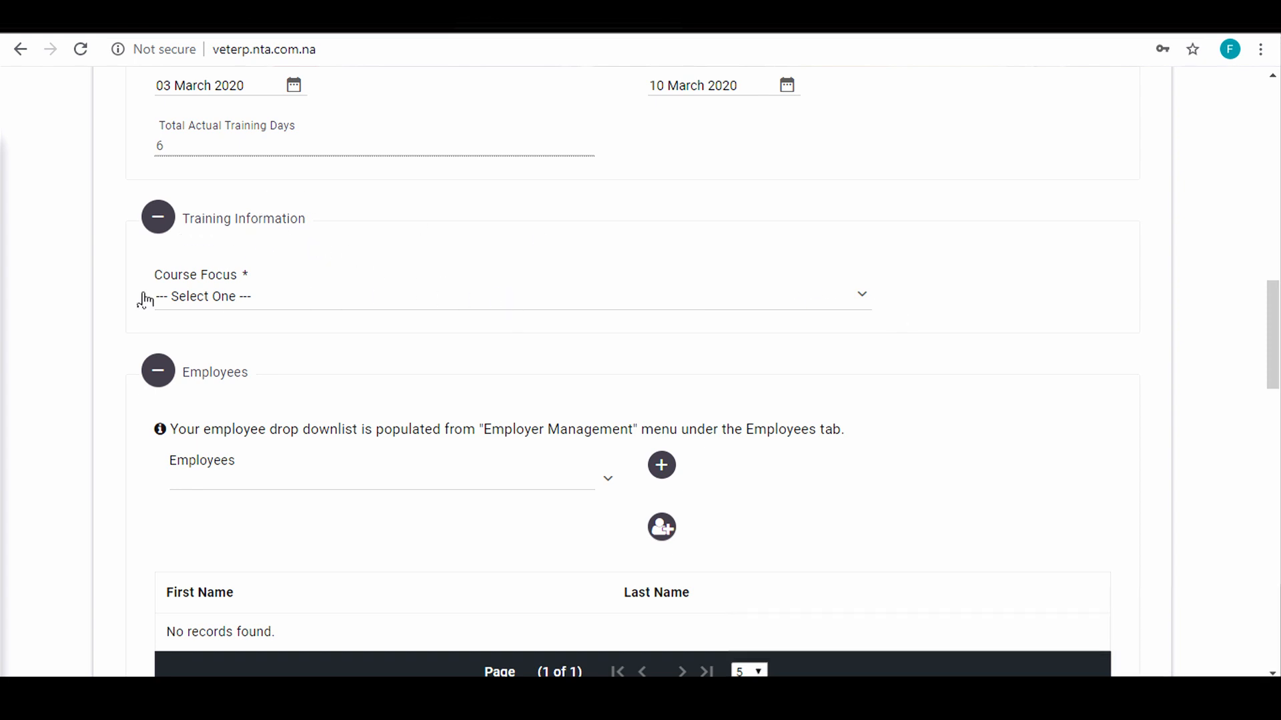
click(868, 298)
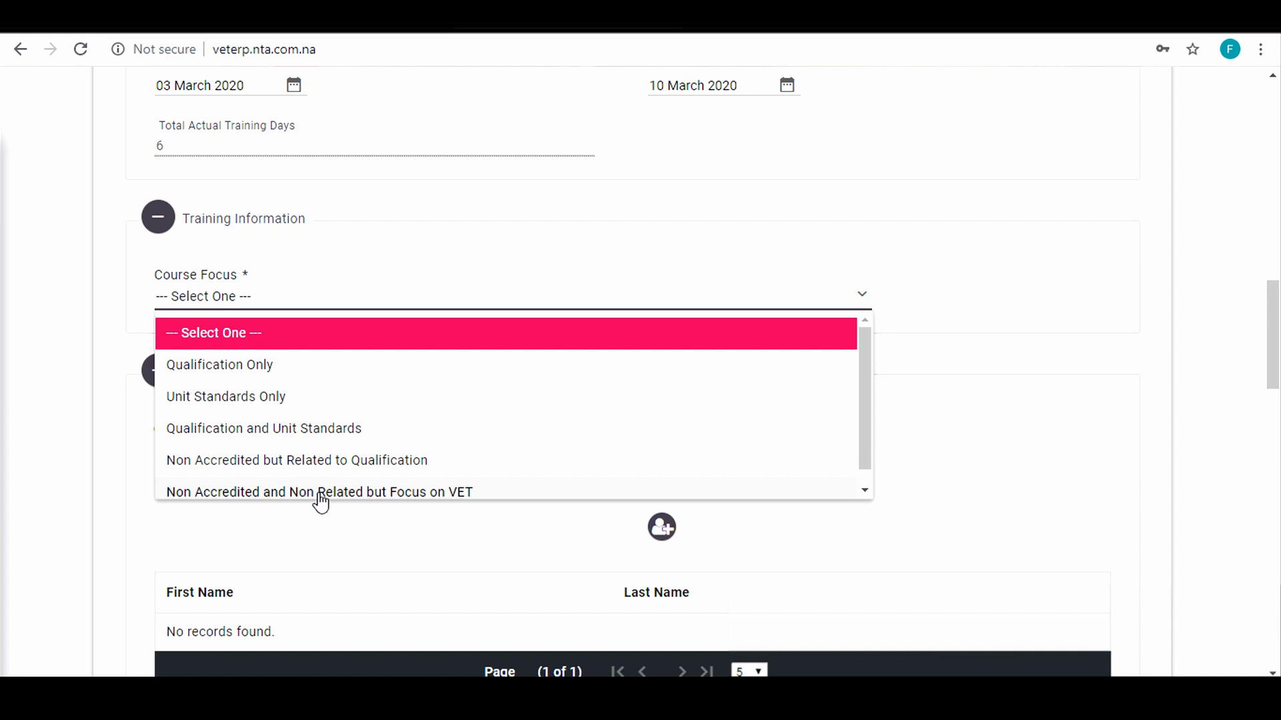
click(474, 497)
Review the Employees section and the training documents required for facilitator cost, course attendance sheet and course outline.
scroll(571, 378, down, 1)
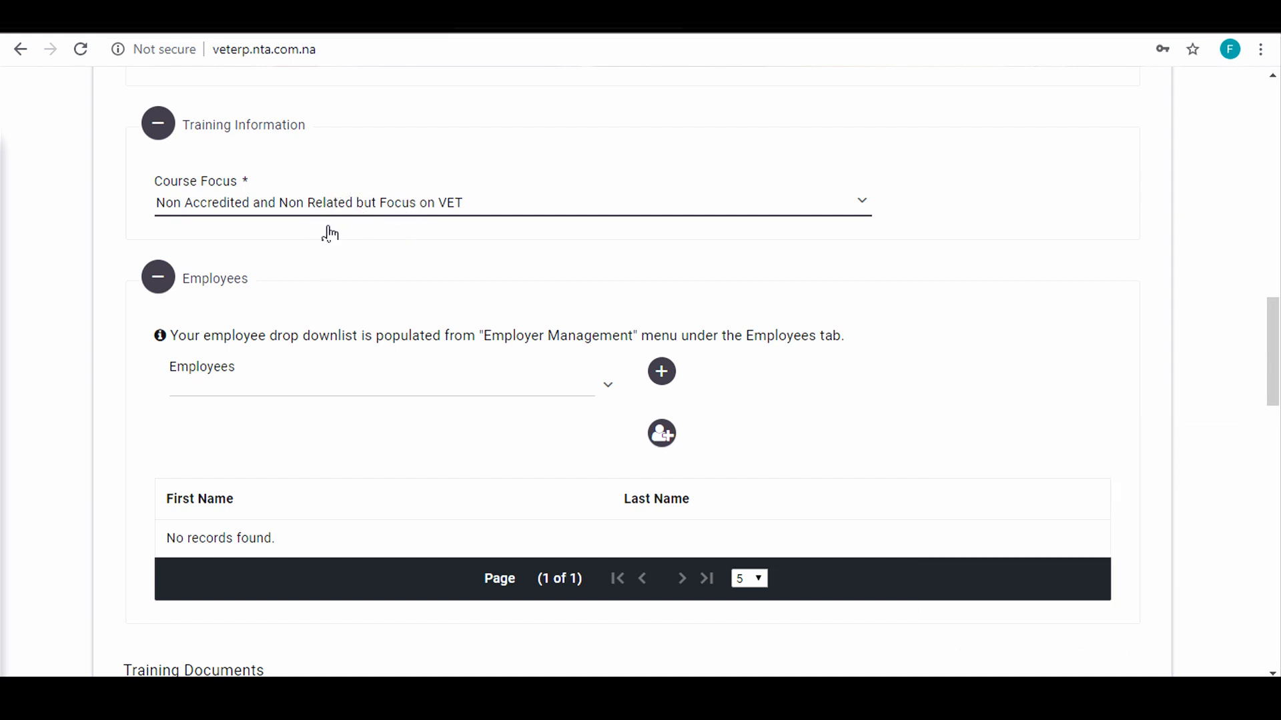
scroll(734, 294, down, 1)
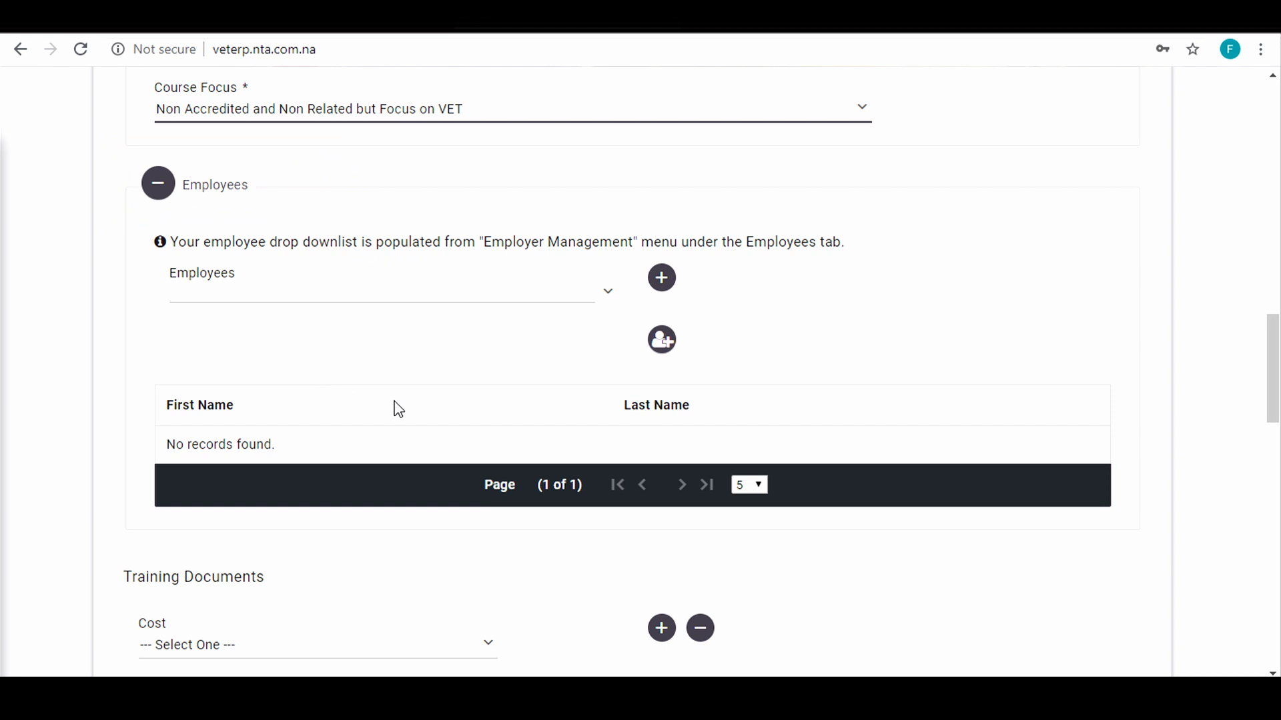
scroll(499, 396, down, 4)
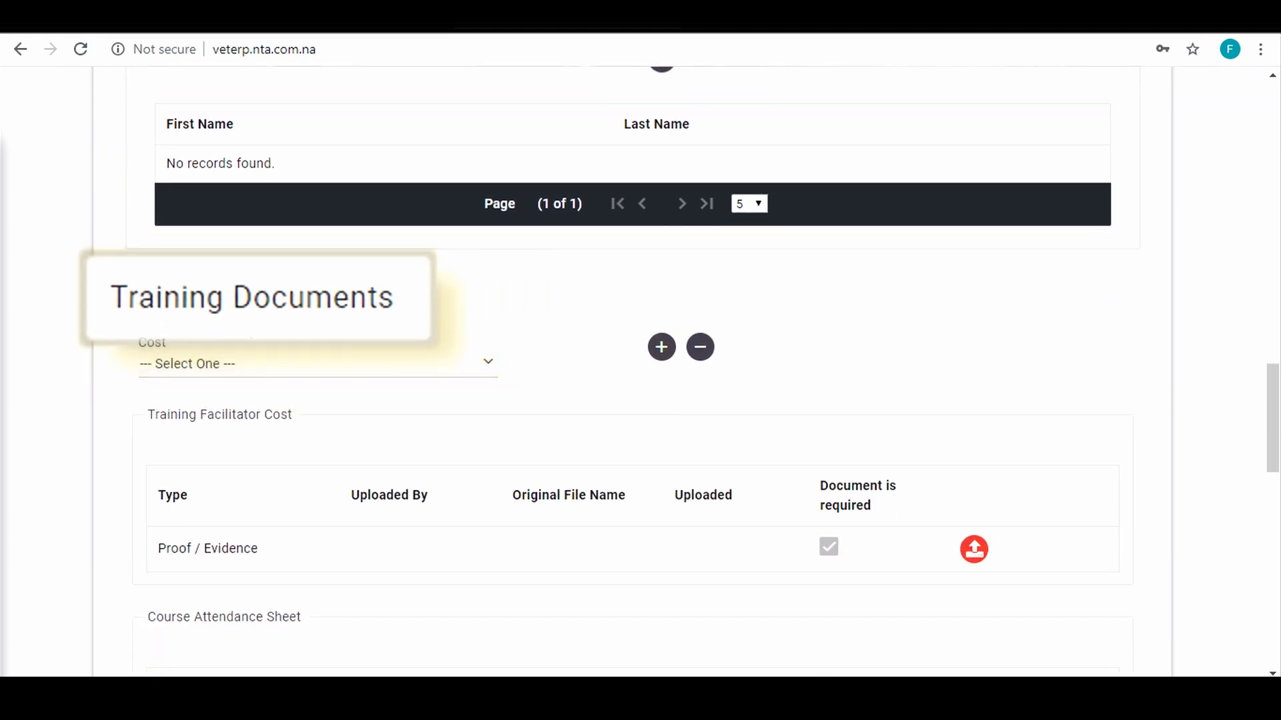
scroll(459, 341, down, 1)
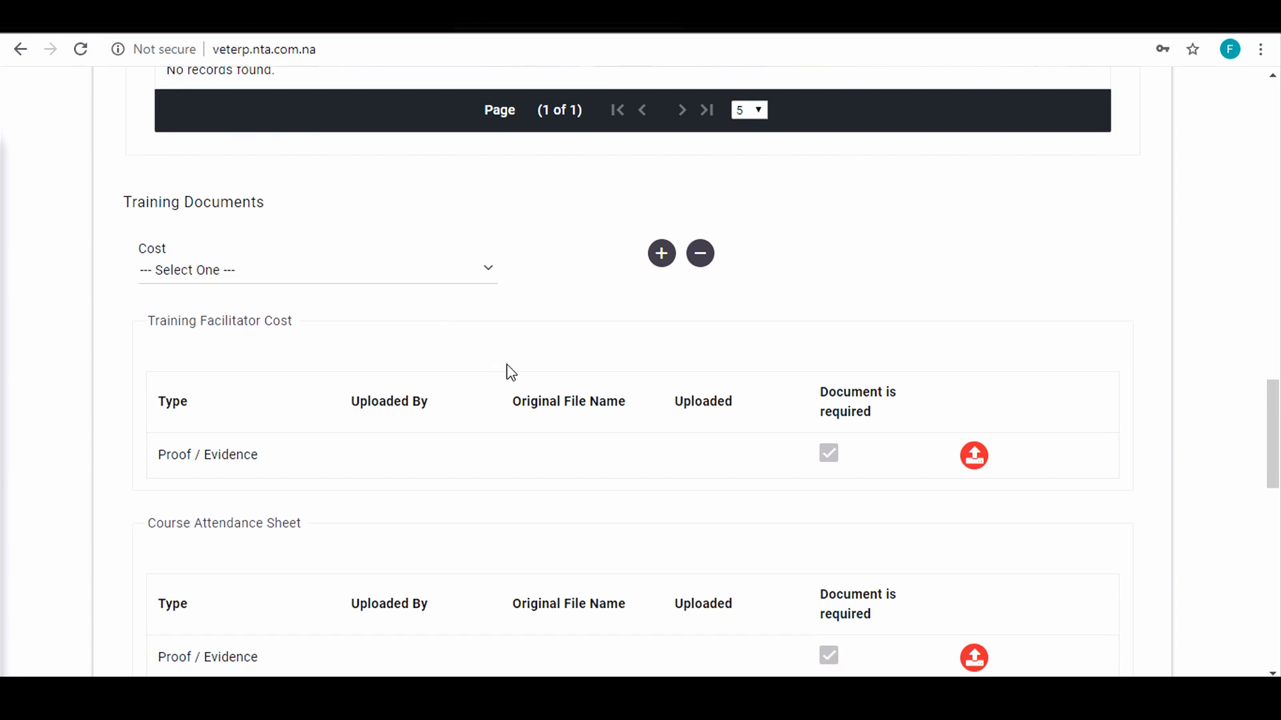
scroll(507, 367, down, 1)
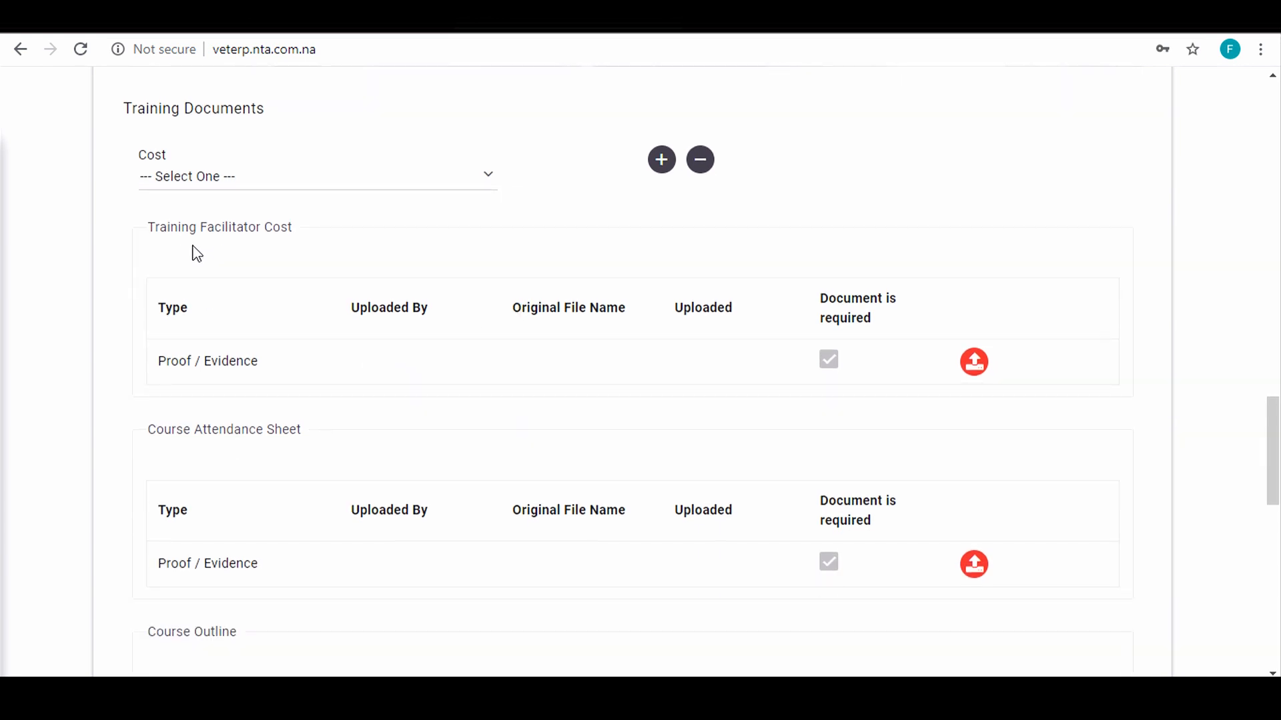
scroll(395, 452, down, 2)
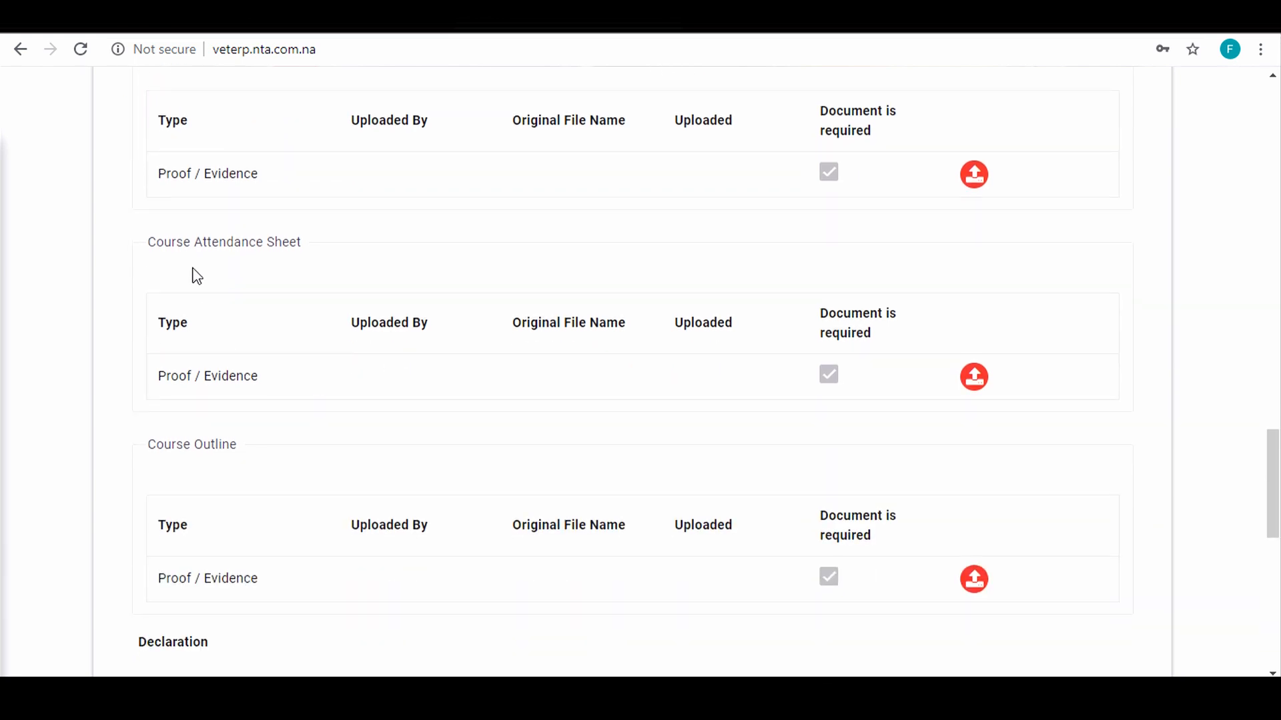
scroll(309, 400, down, 1)
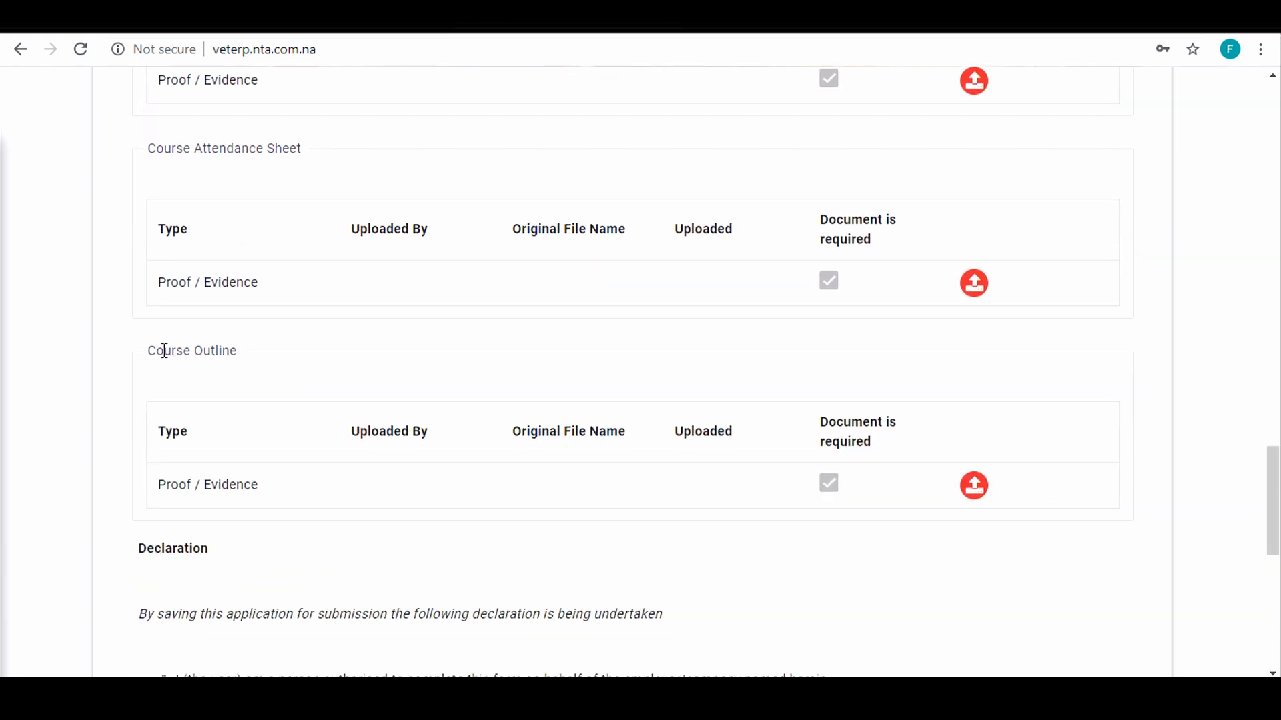
scroll(360, 377, up, 4)
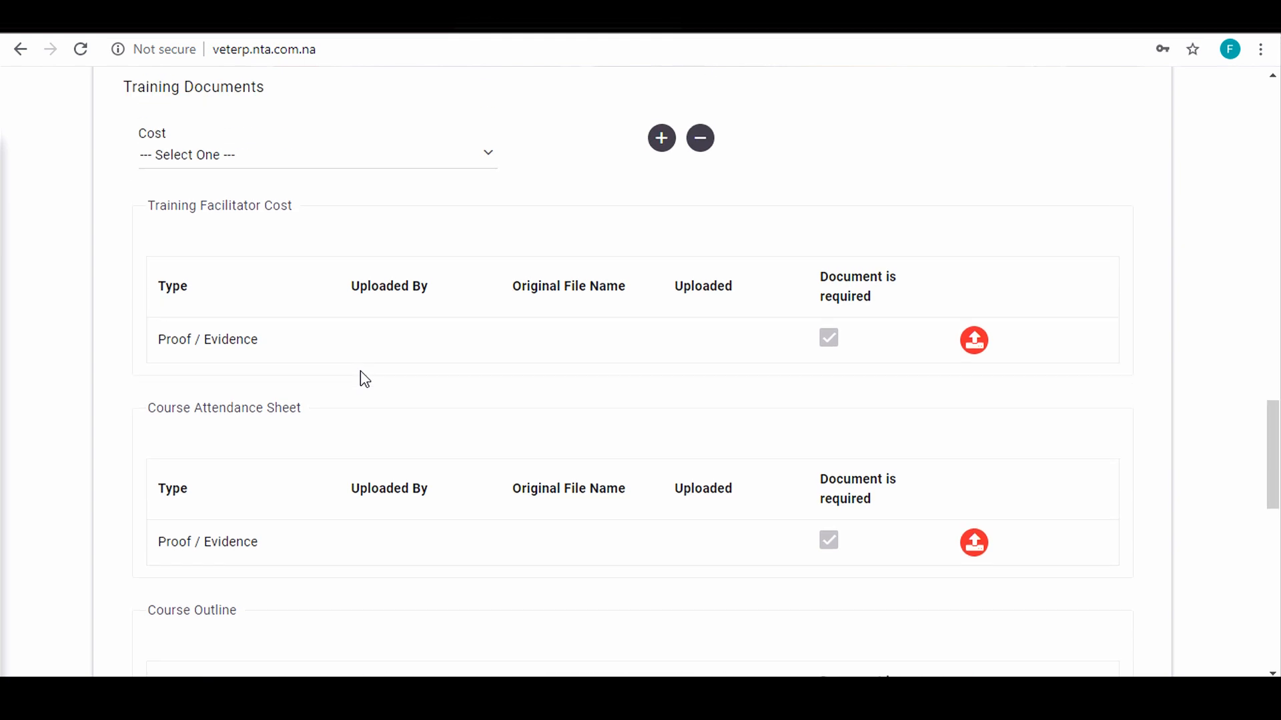
scroll(360, 378, up, 1)
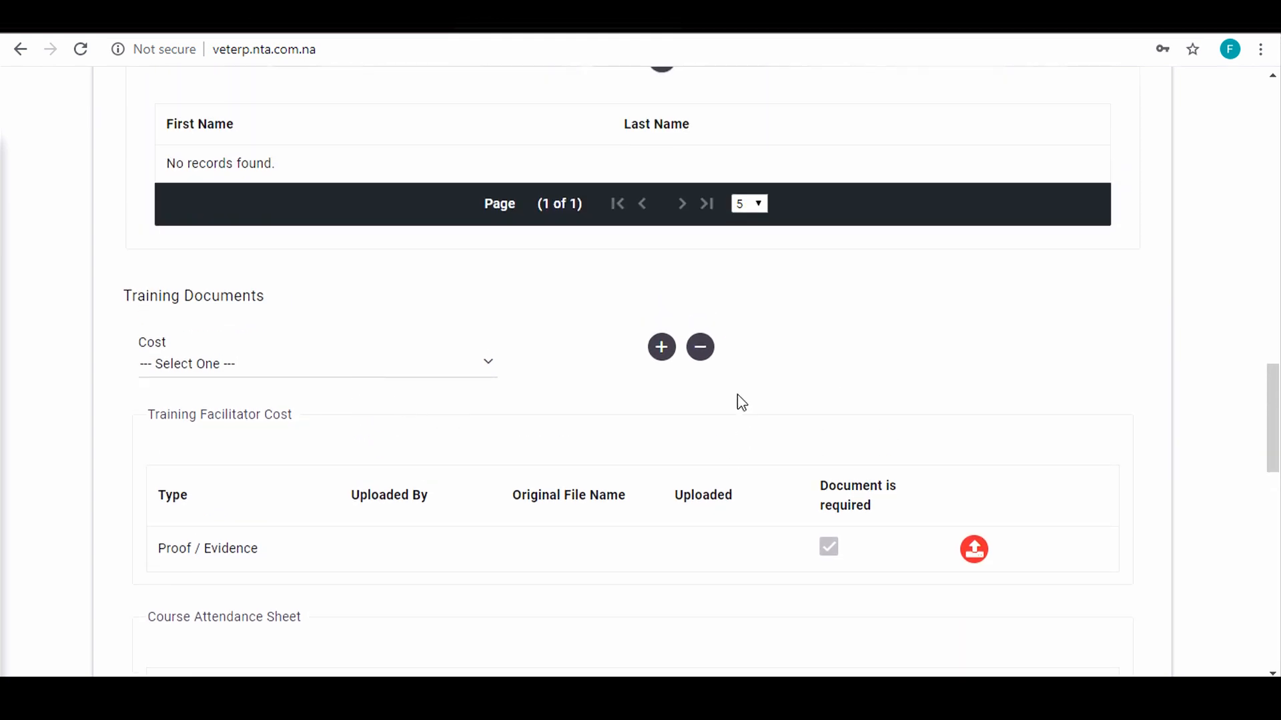
scroll(283, 283, down, 1)
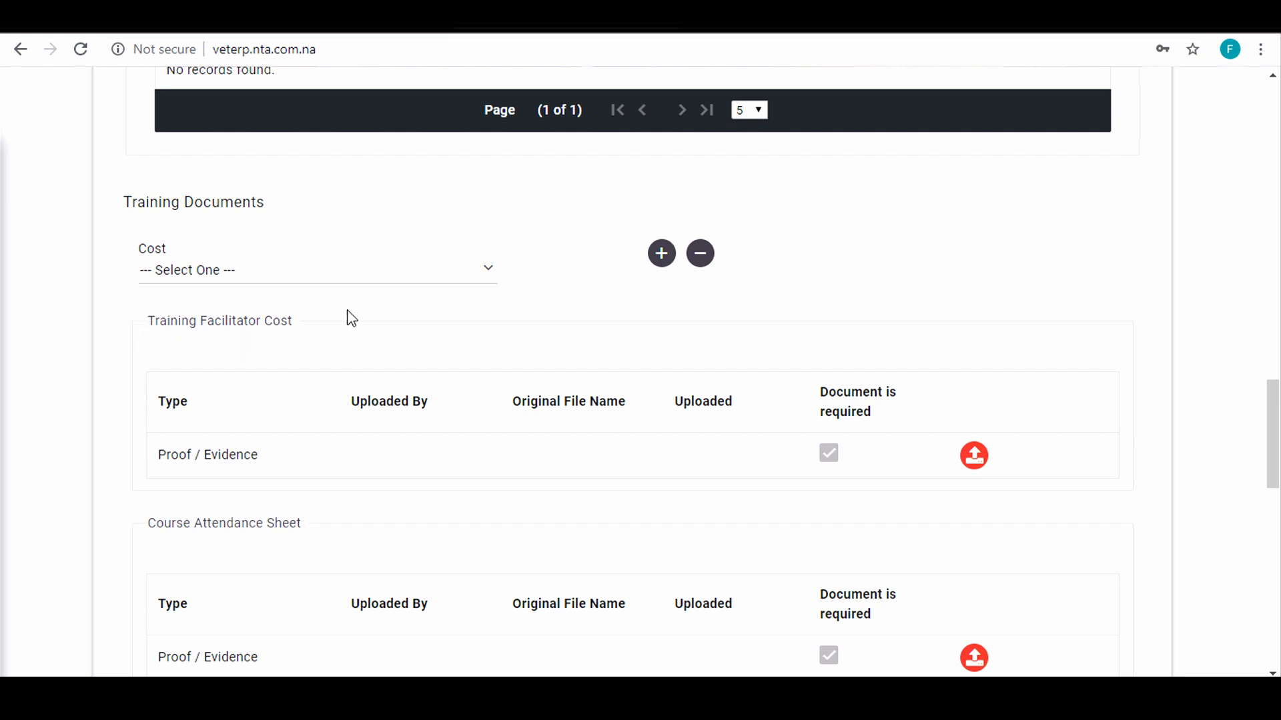
Add Travel Cost as an extra cost in the training documents and check its proof upload section.
click(488, 274)
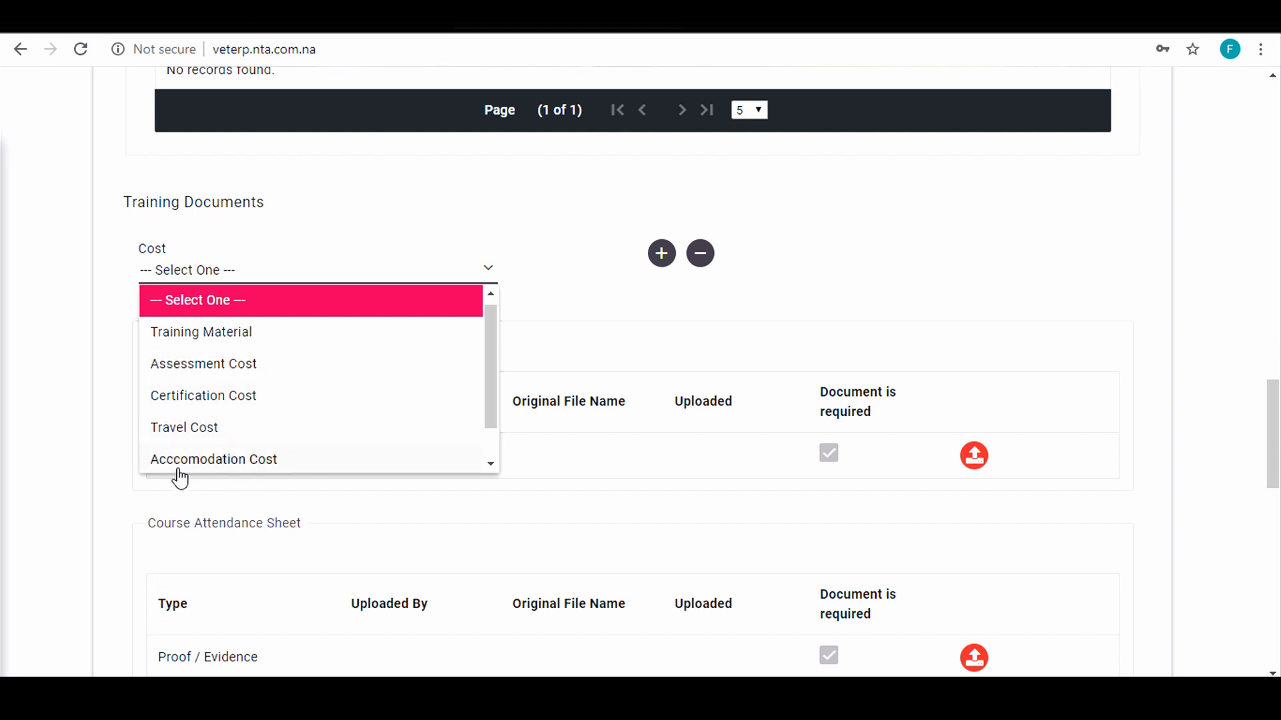
click(491, 465)
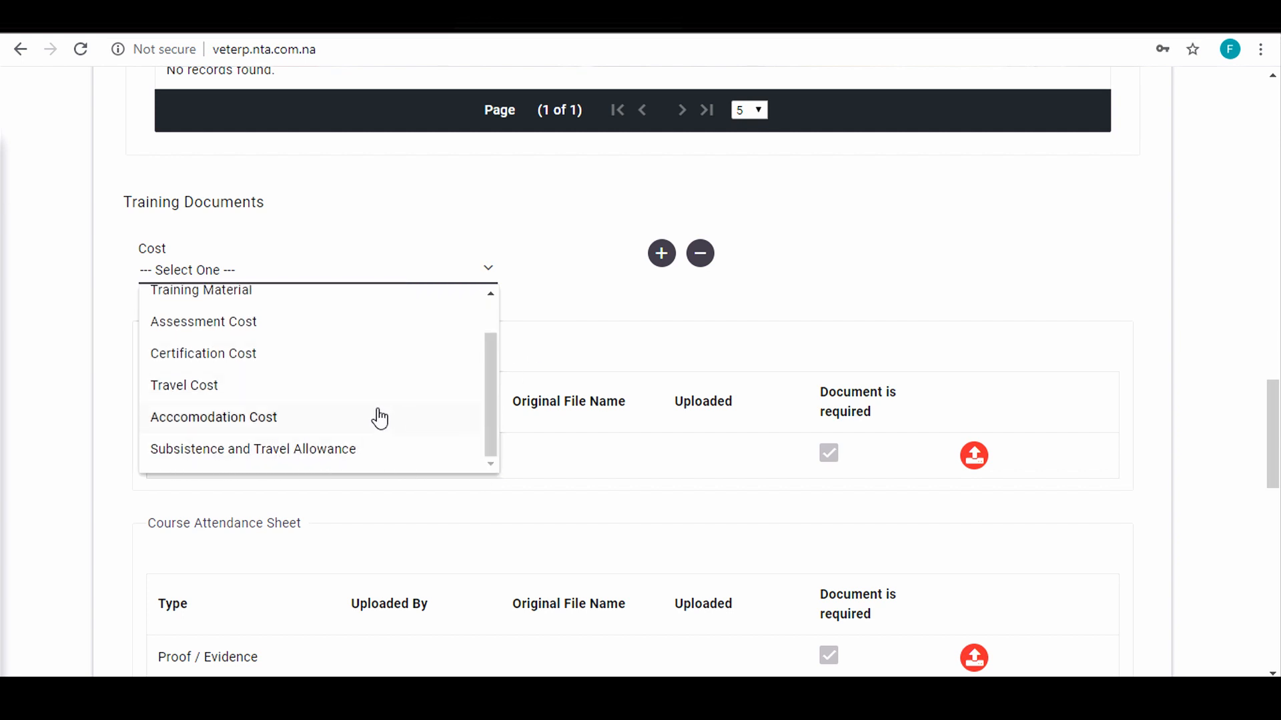
click(229, 394)
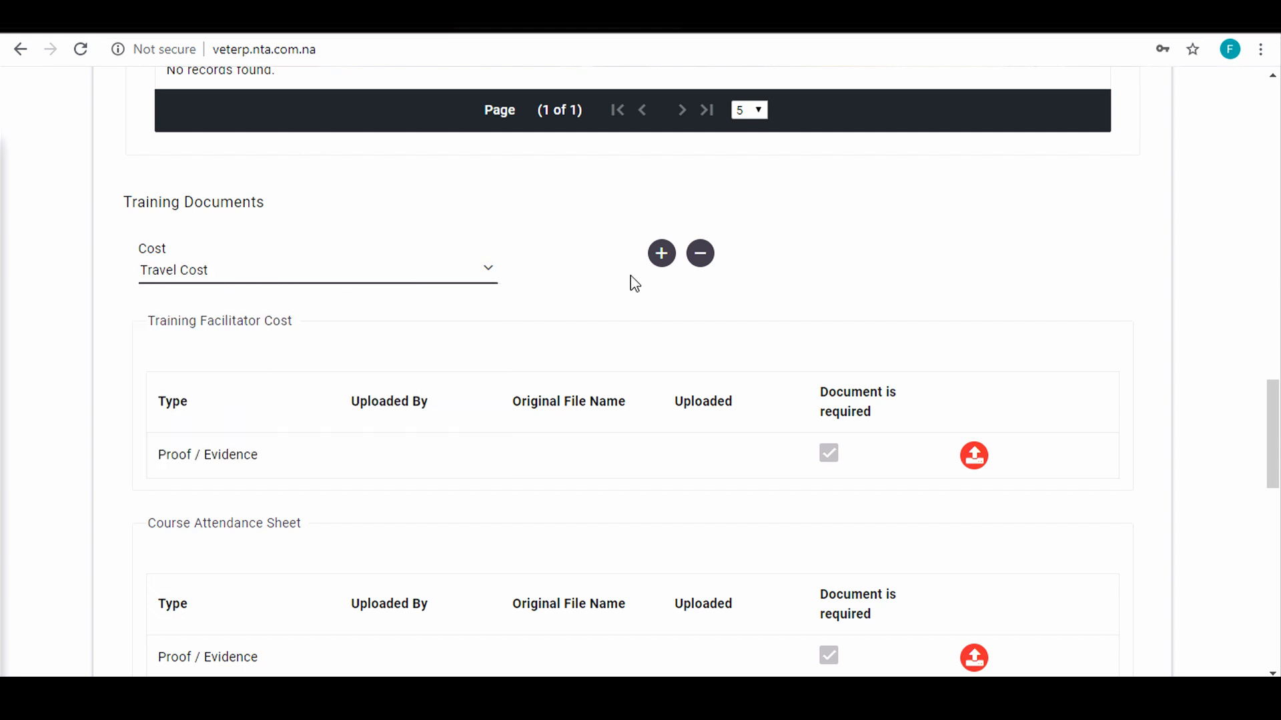
click(660, 255)
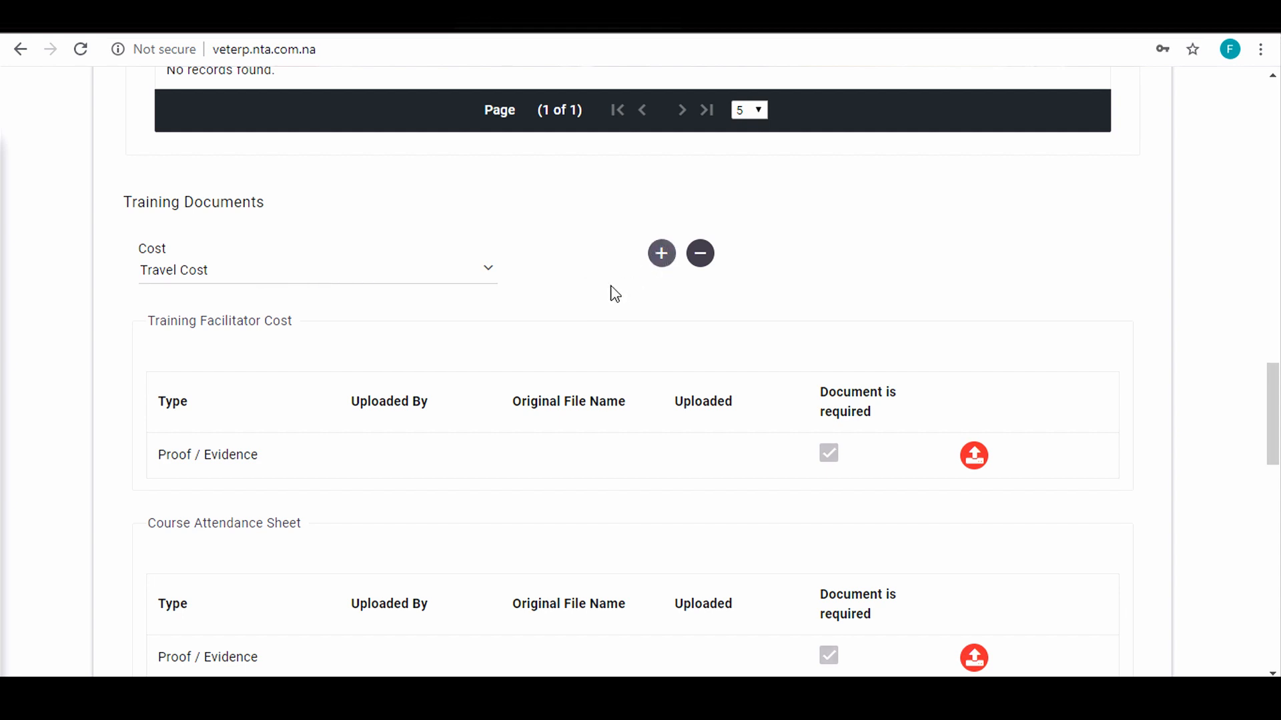
scroll(607, 292, down, 8)
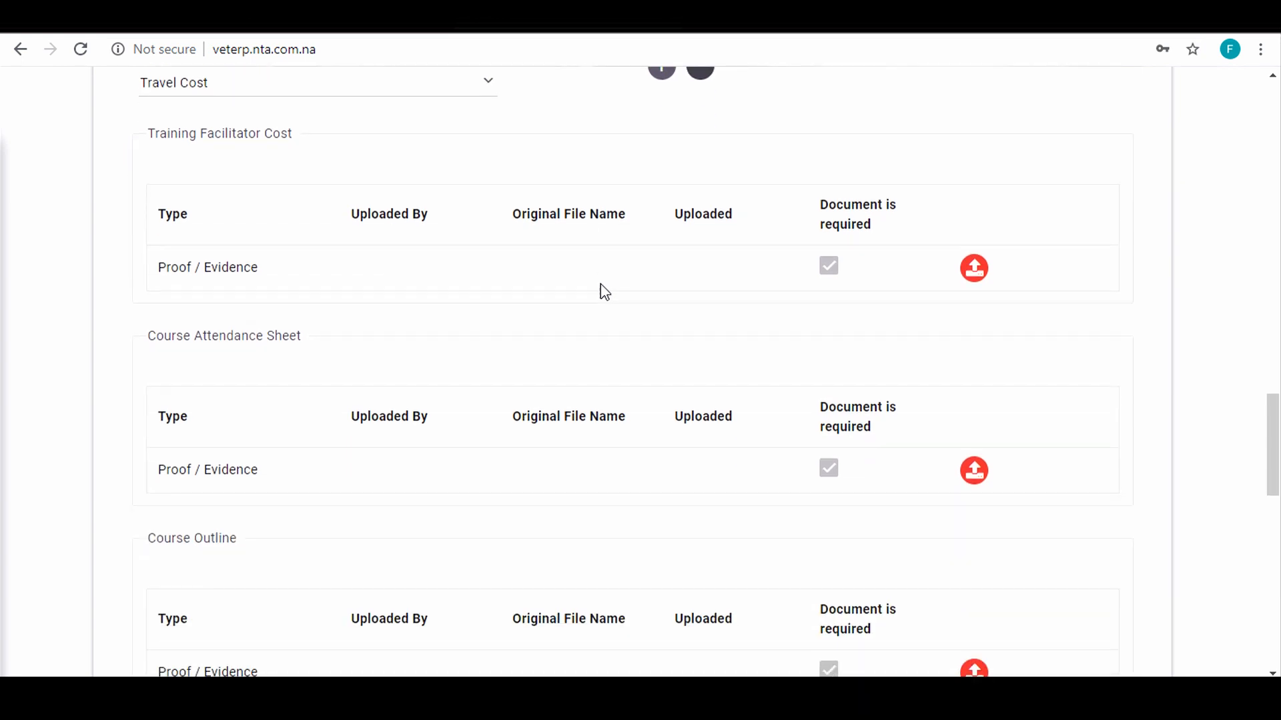
scroll(603, 293, down, 3)
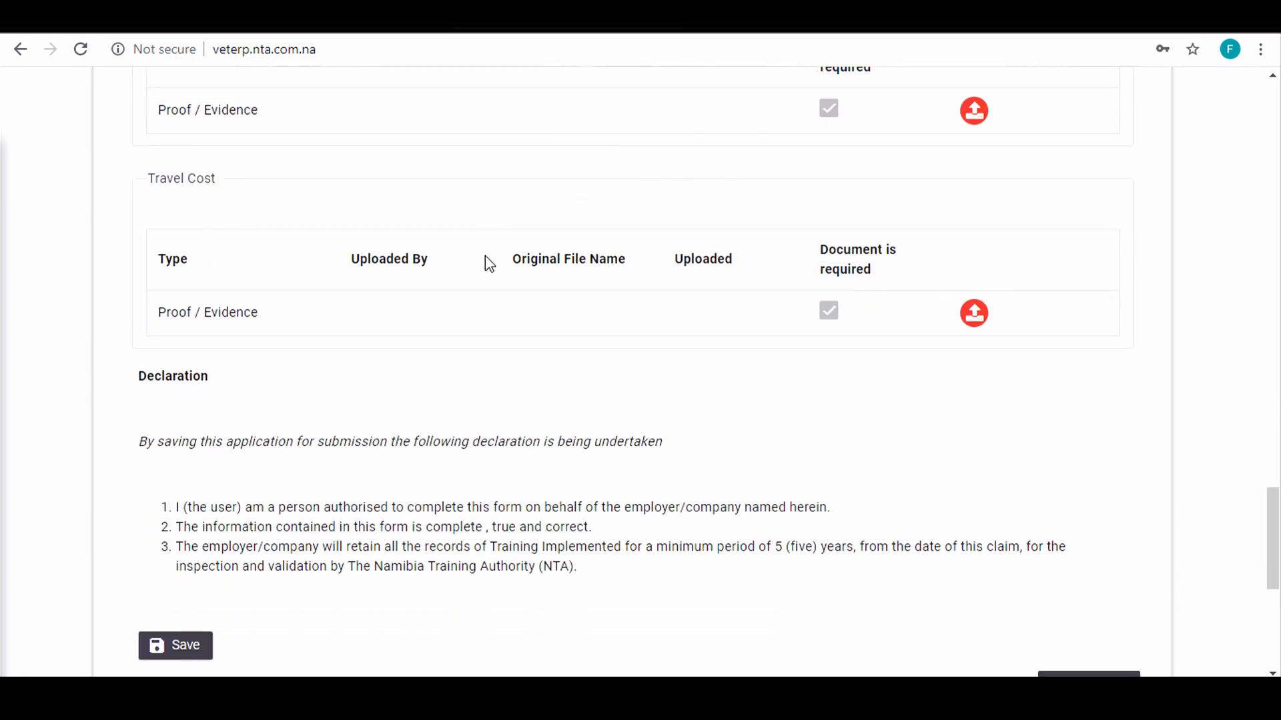
scroll(507, 274, up, 8)
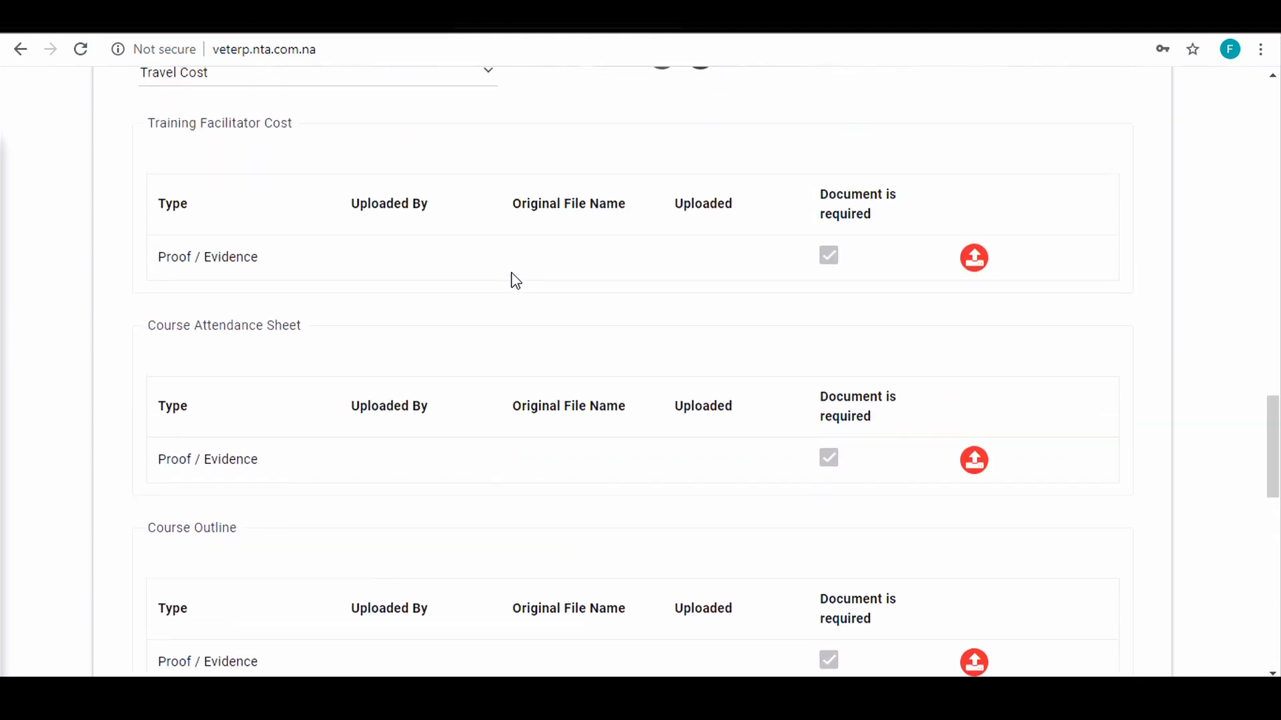
scroll(516, 280, up, 3)
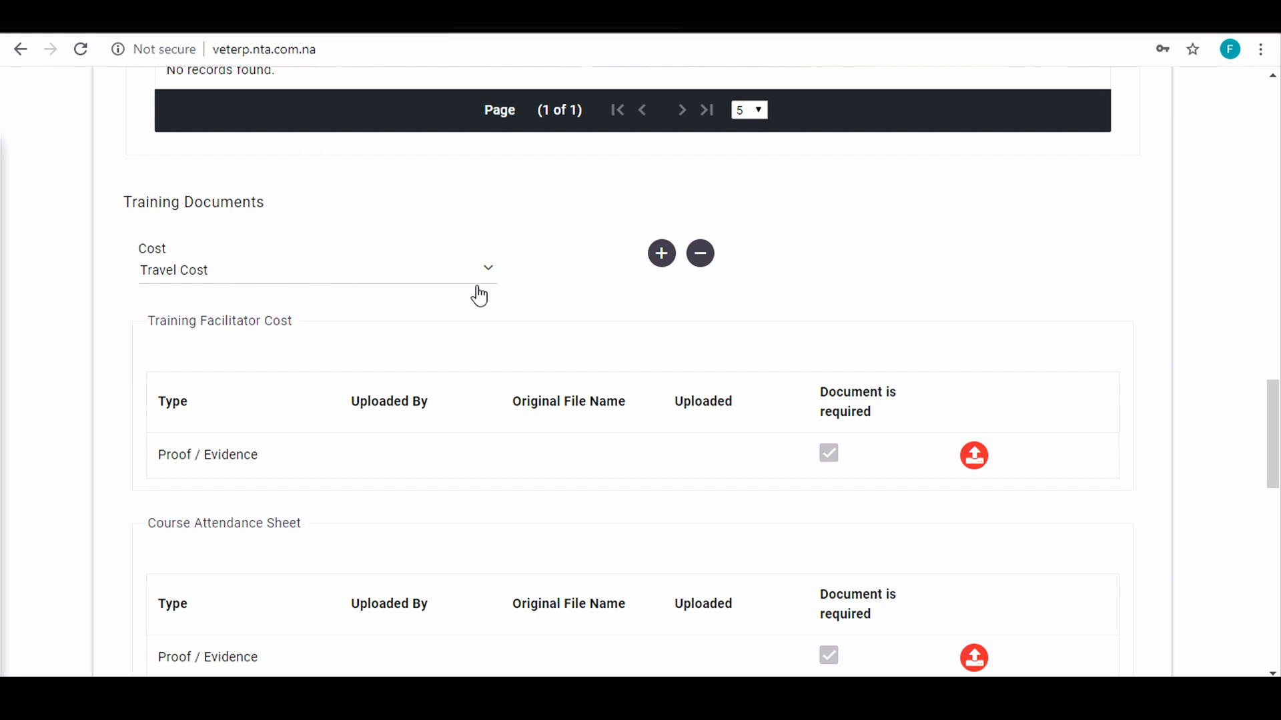
Remove the Travel Cost section from the training documents and check the remaining document sections.
click(701, 260)
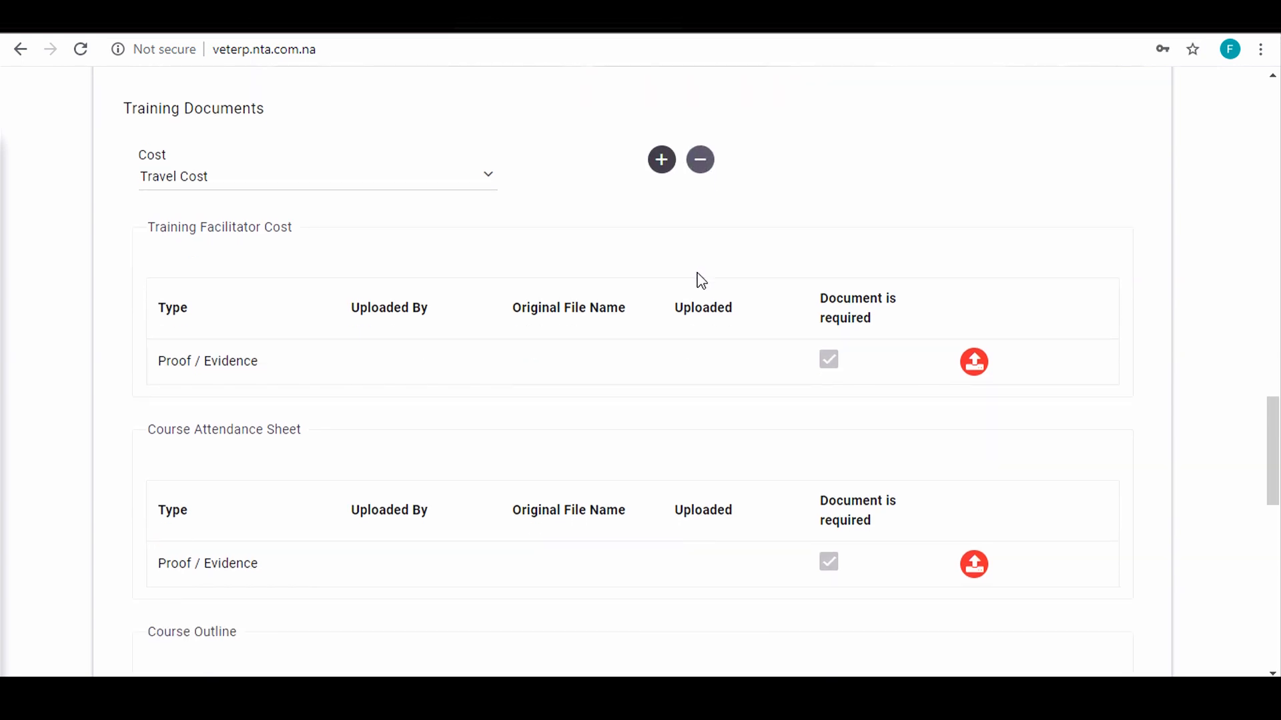
scroll(699, 280, down, 5)
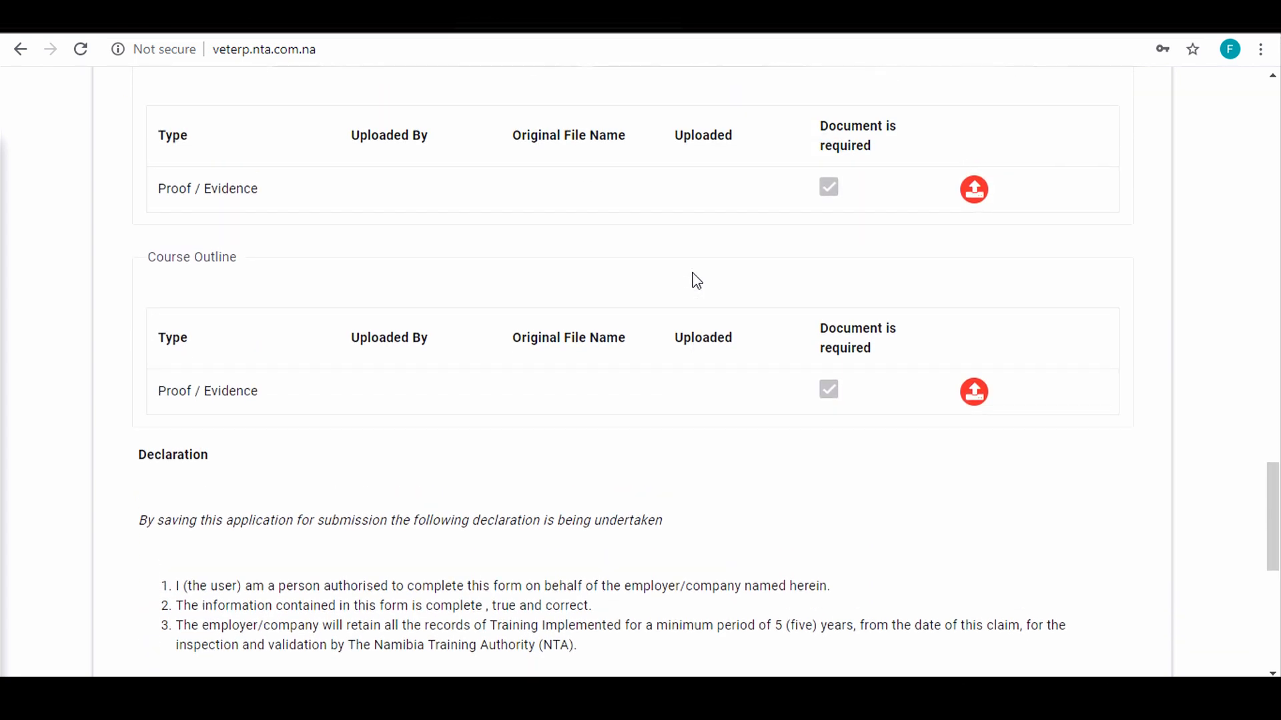
scroll(696, 281, up, 5)
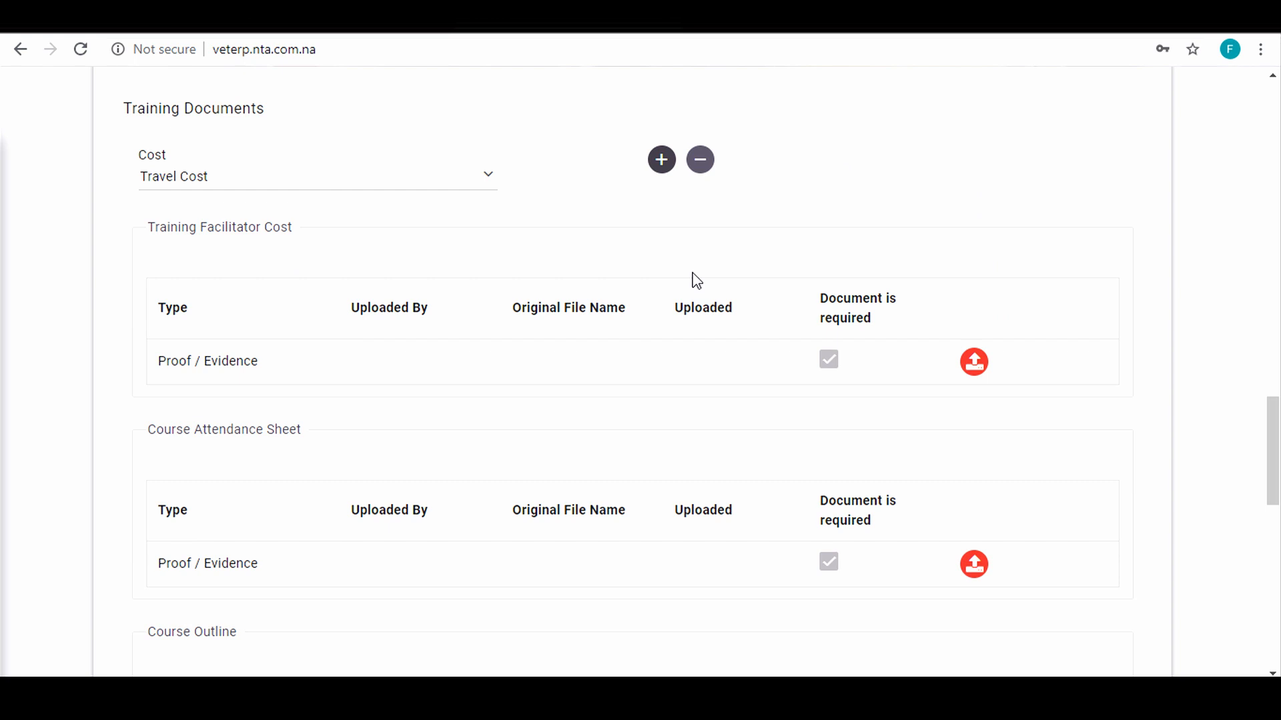
scroll(695, 279, up, 1)
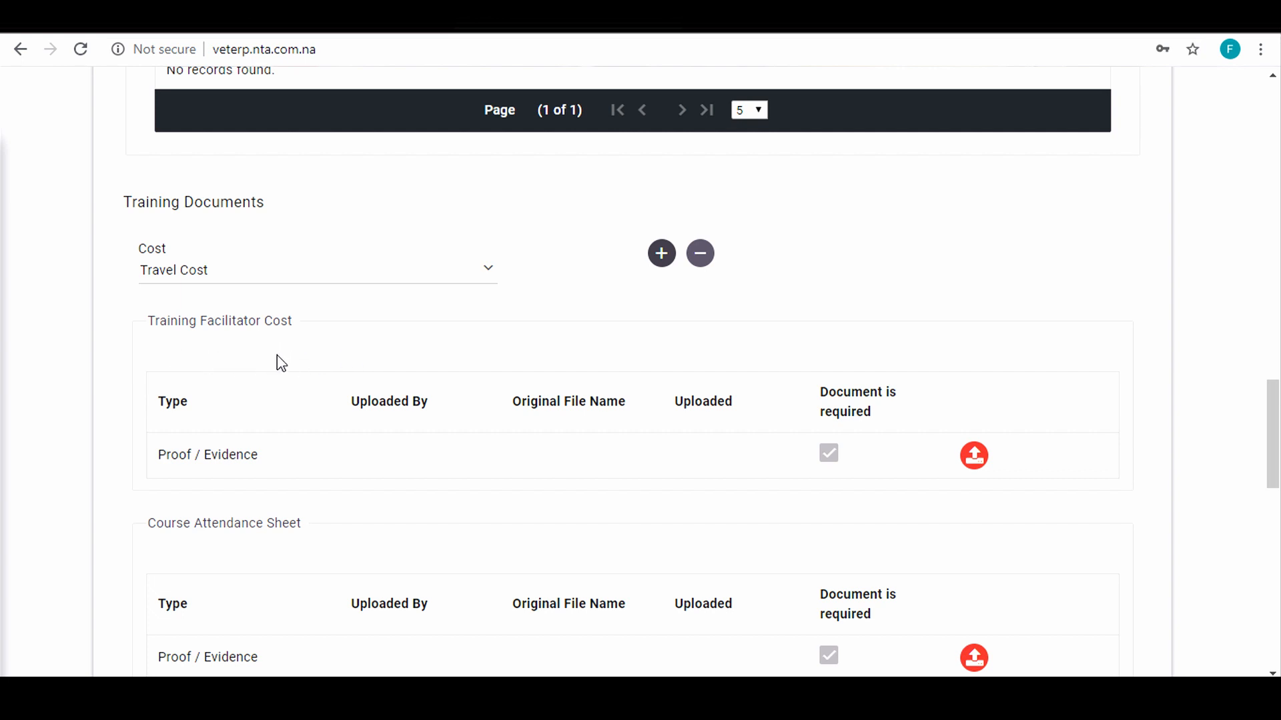
Set the delivery method of training in the course details to External (delivered by service provider who is not part of the organisation).
scroll(285, 365, up, 13)
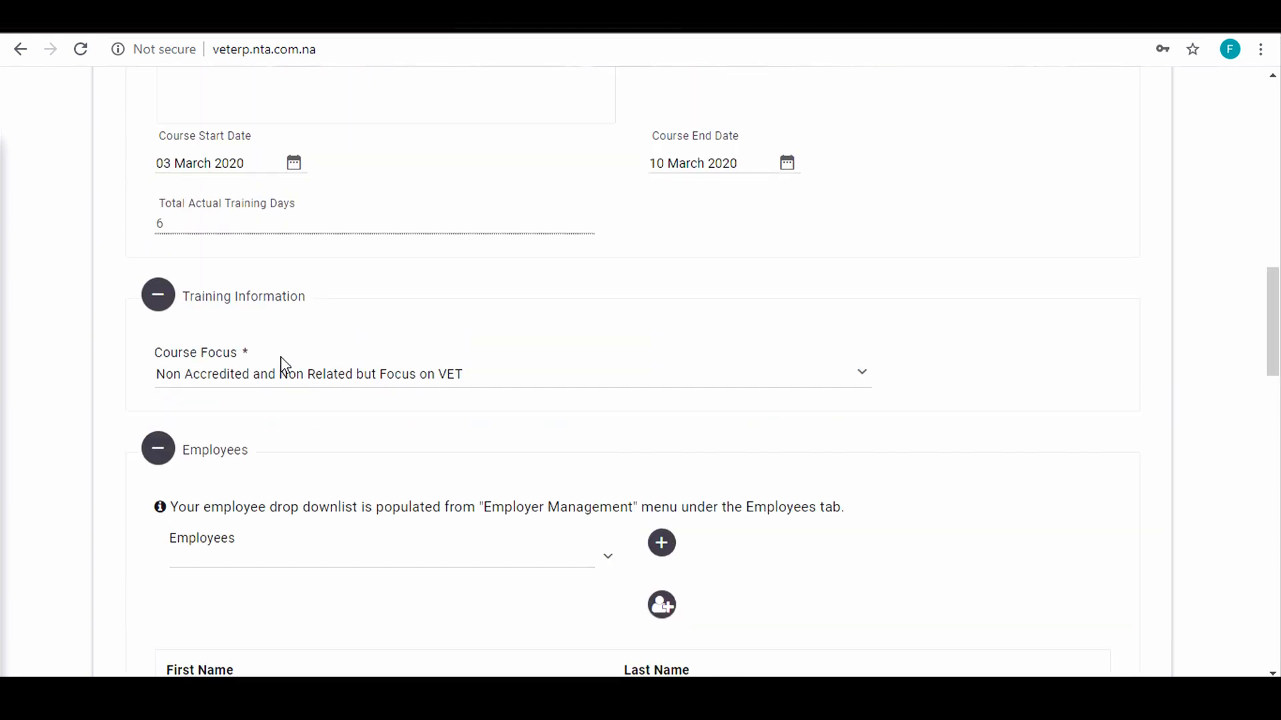
scroll(285, 365, up, 7)
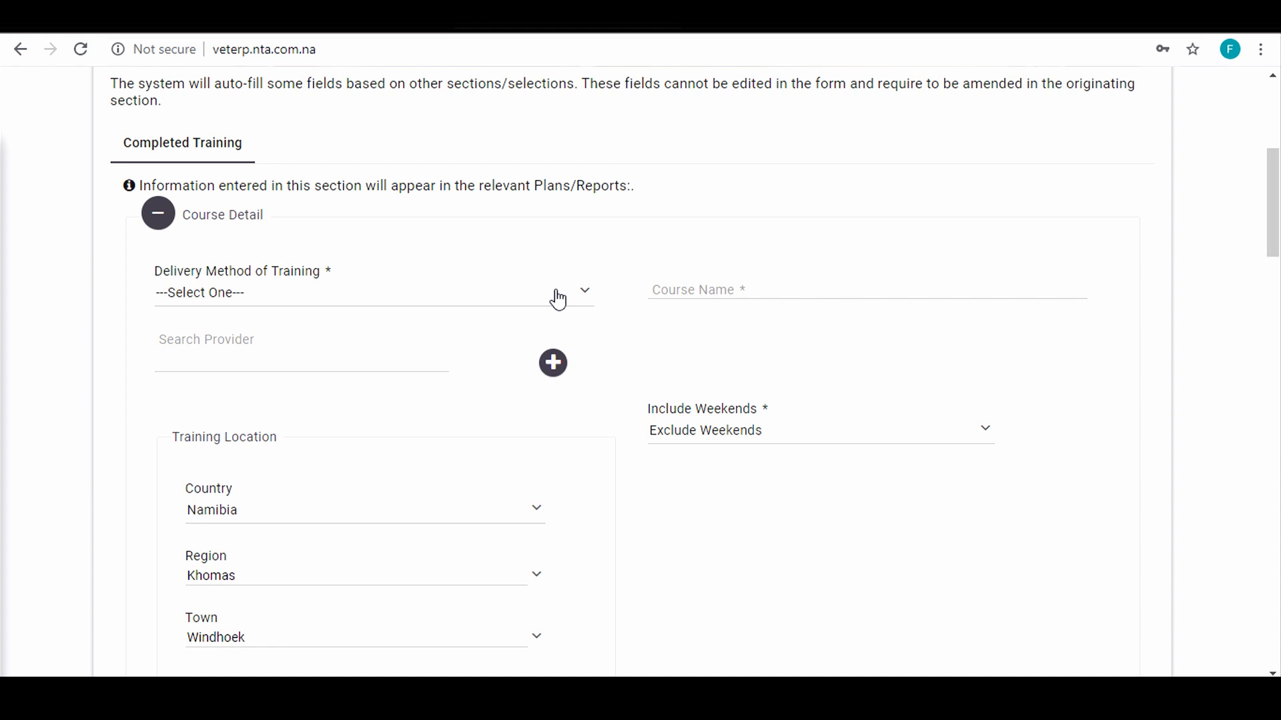
click(591, 297)
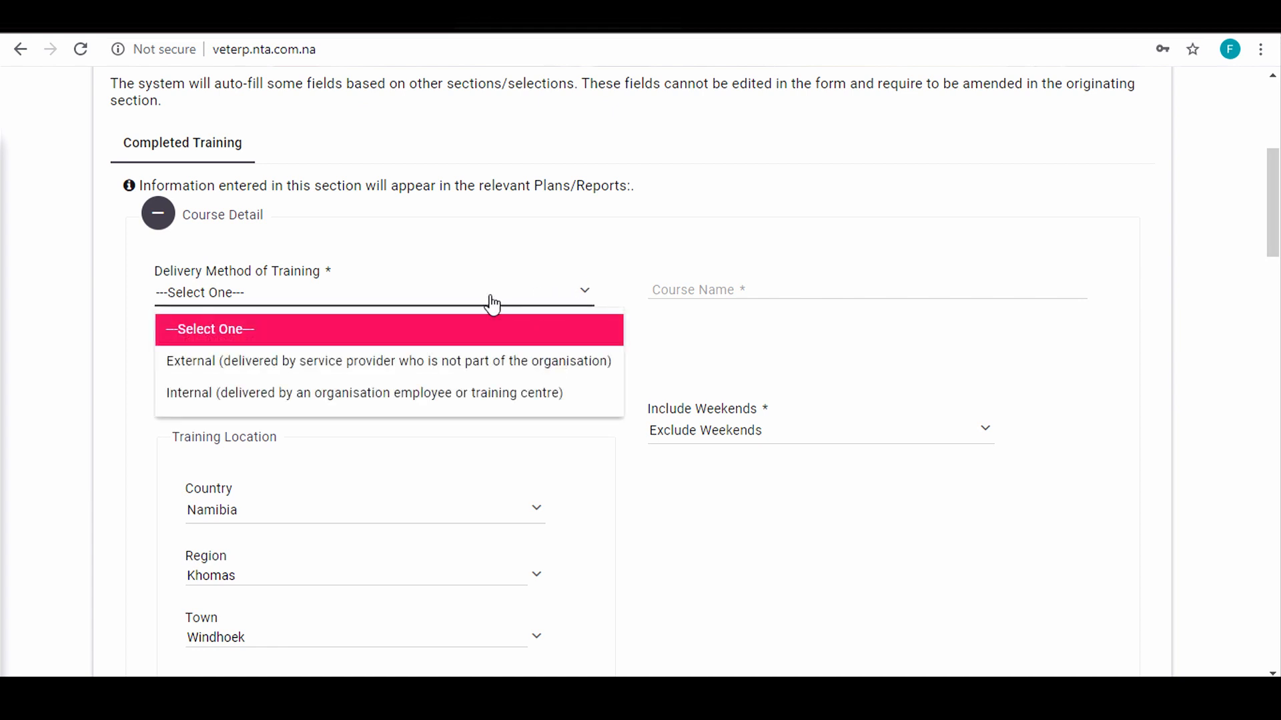
click(230, 363)
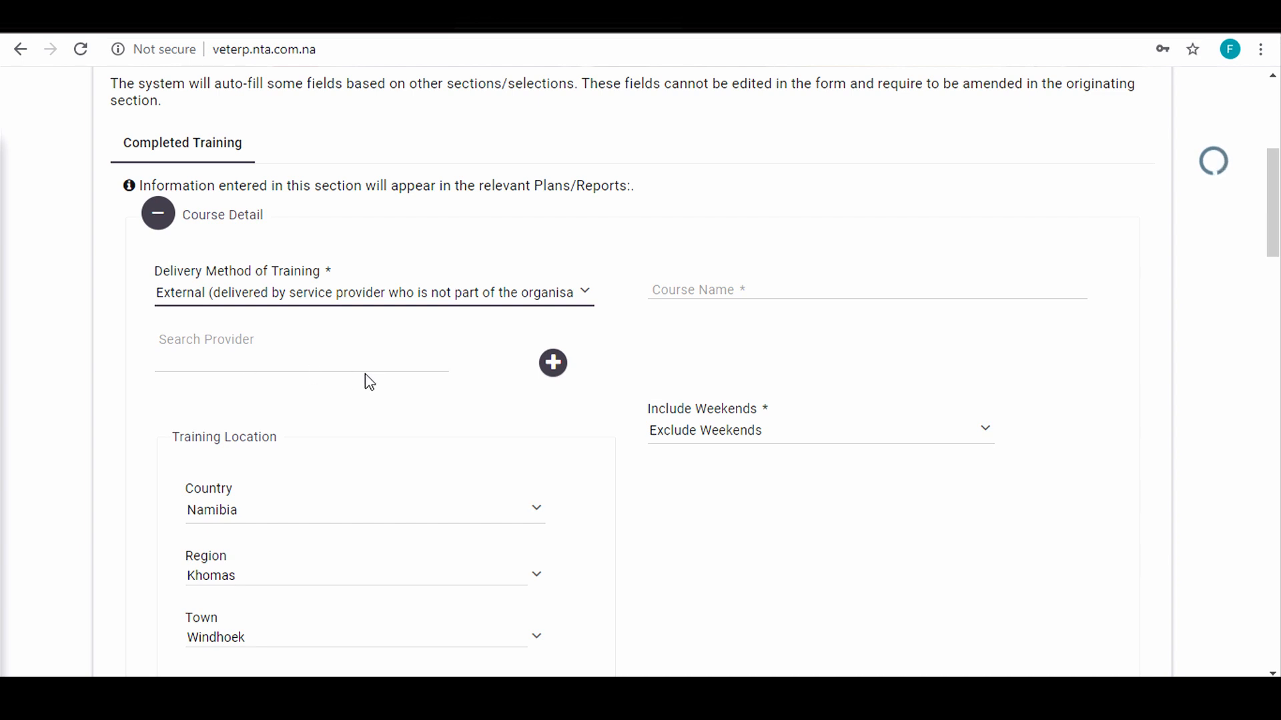
Enter 100000 as the external cost under Training Facilitator Cost in the training documents.
scroll(368, 382, down, 2)
scroll(369, 383, down, 10)
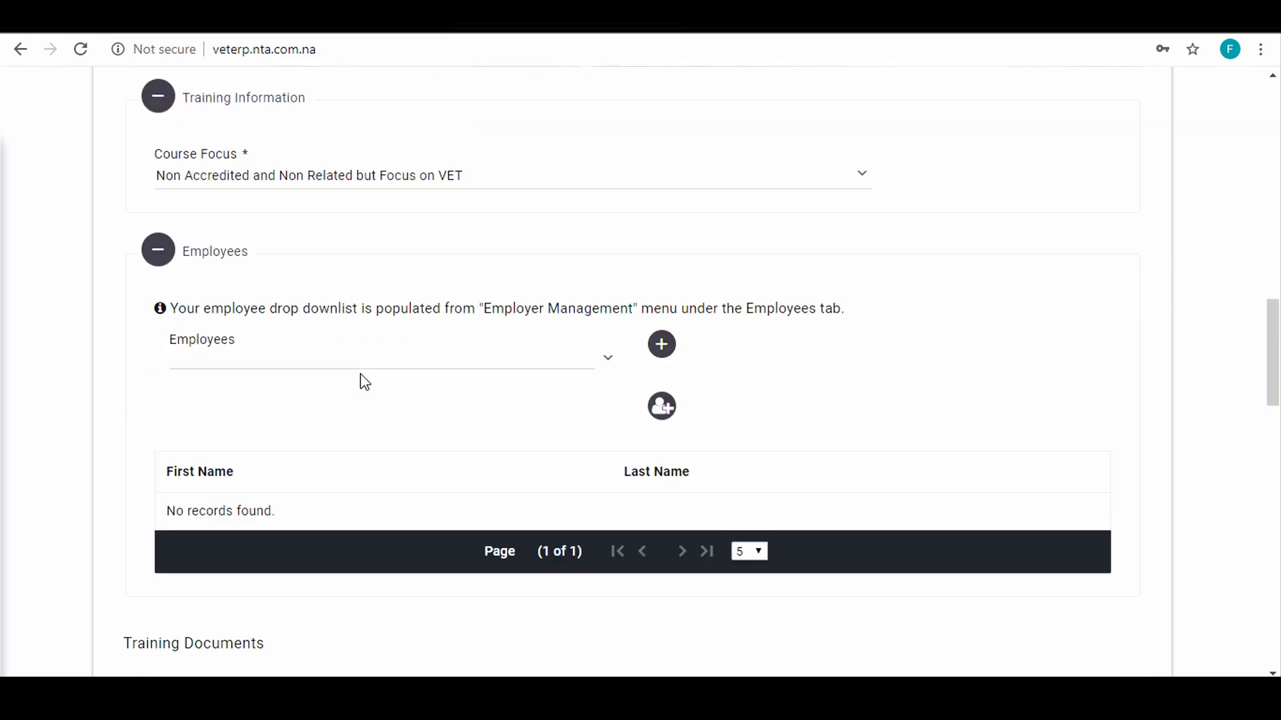
scroll(361, 377, down, 4)
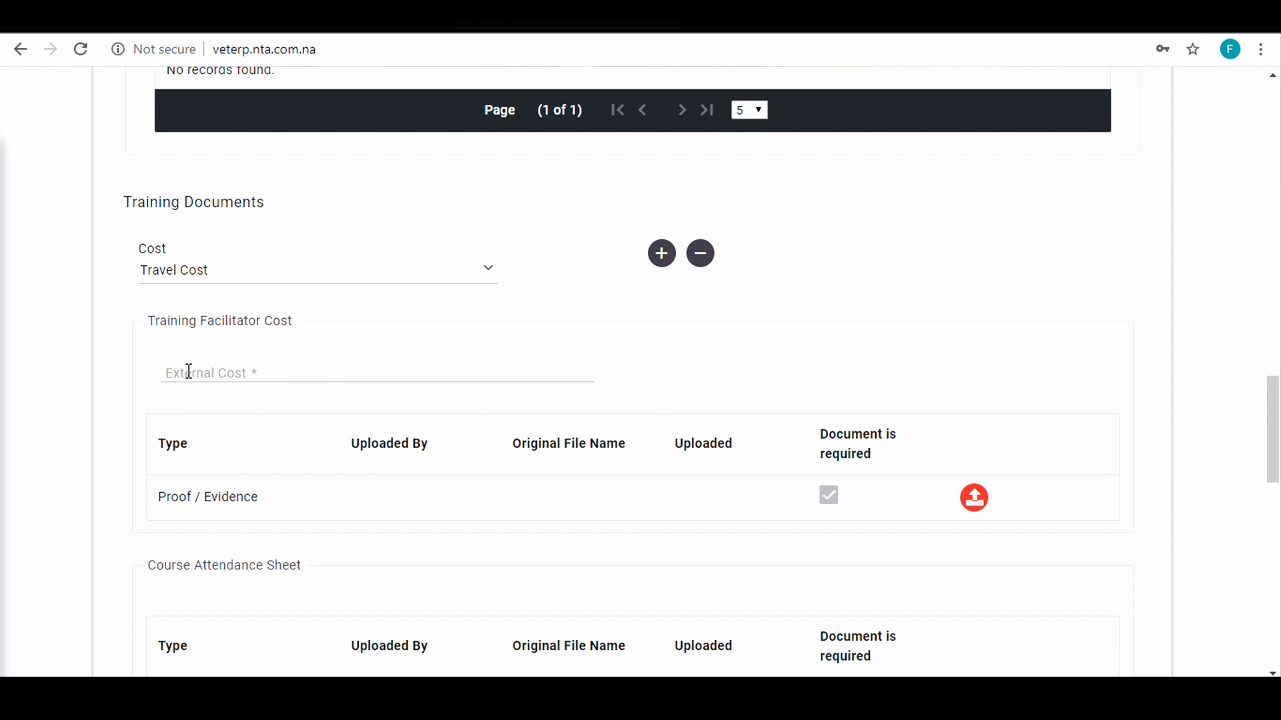
click(189, 375)
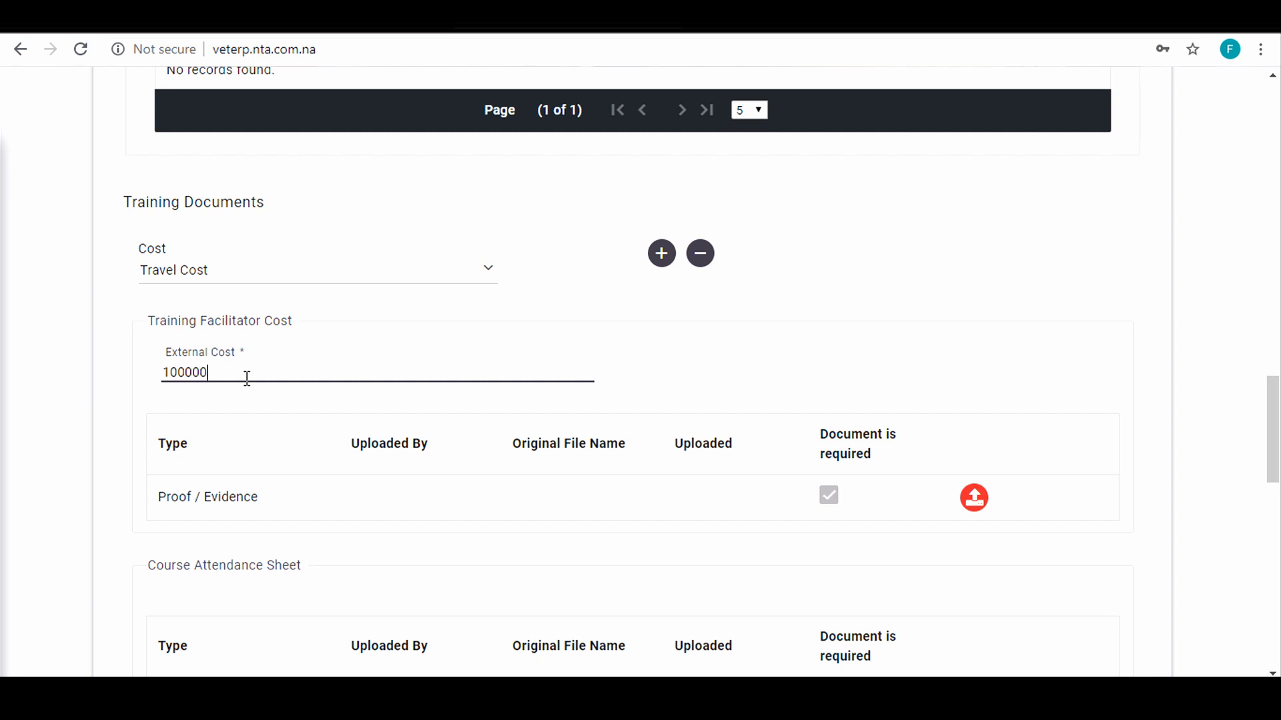
click(400, 401)
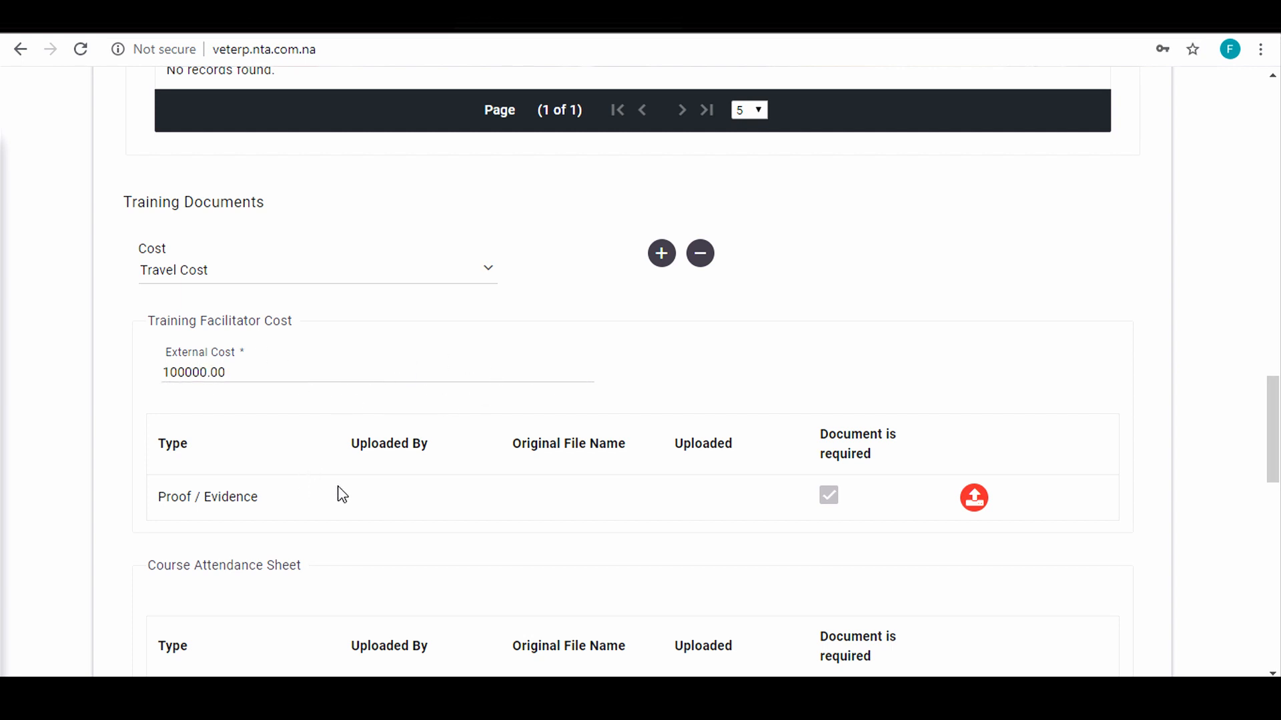
Upload the Invoice and Proof of Payment PDF as the proof / evidence for Training Facilitator Cost.
click(976, 499)
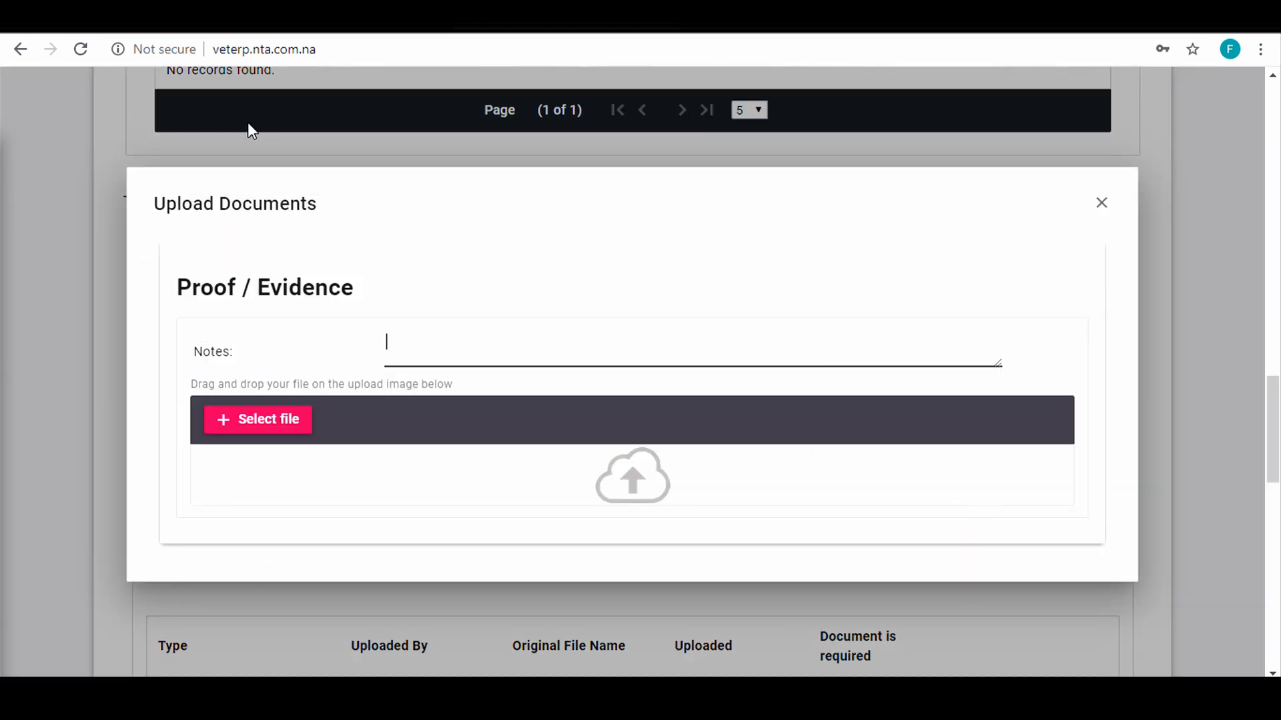
click(264, 422)
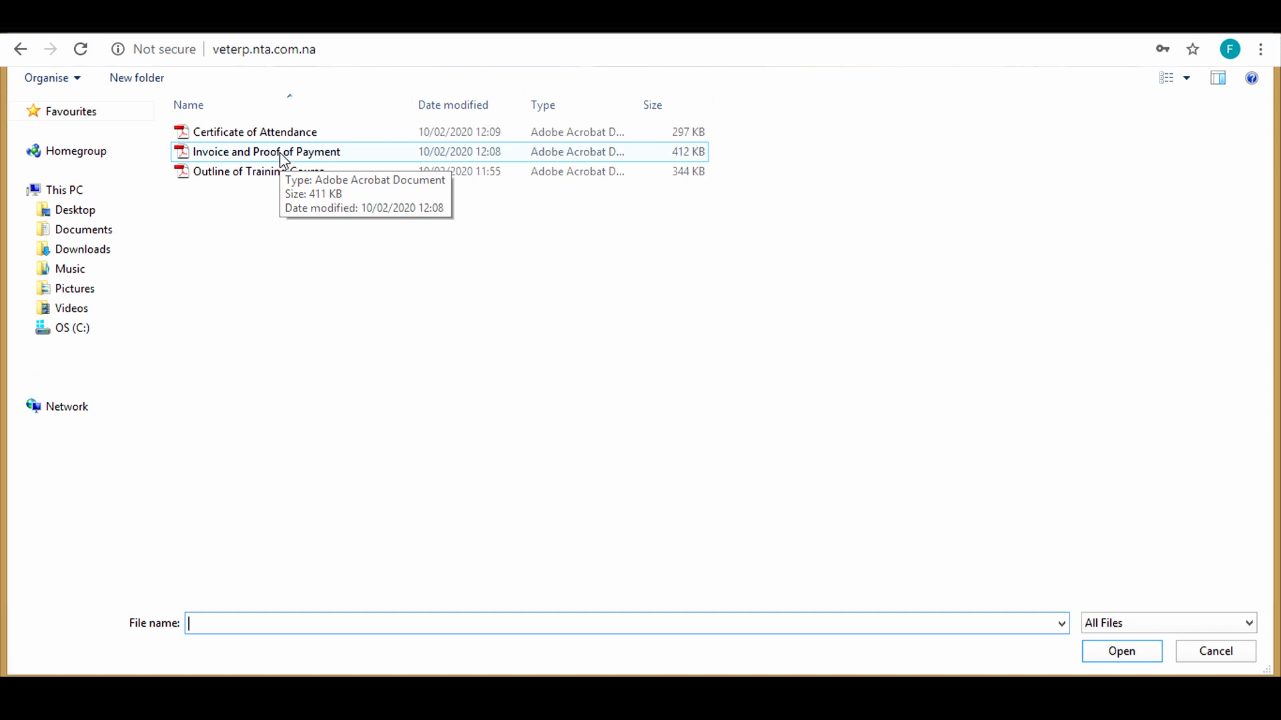
click(263, 154)
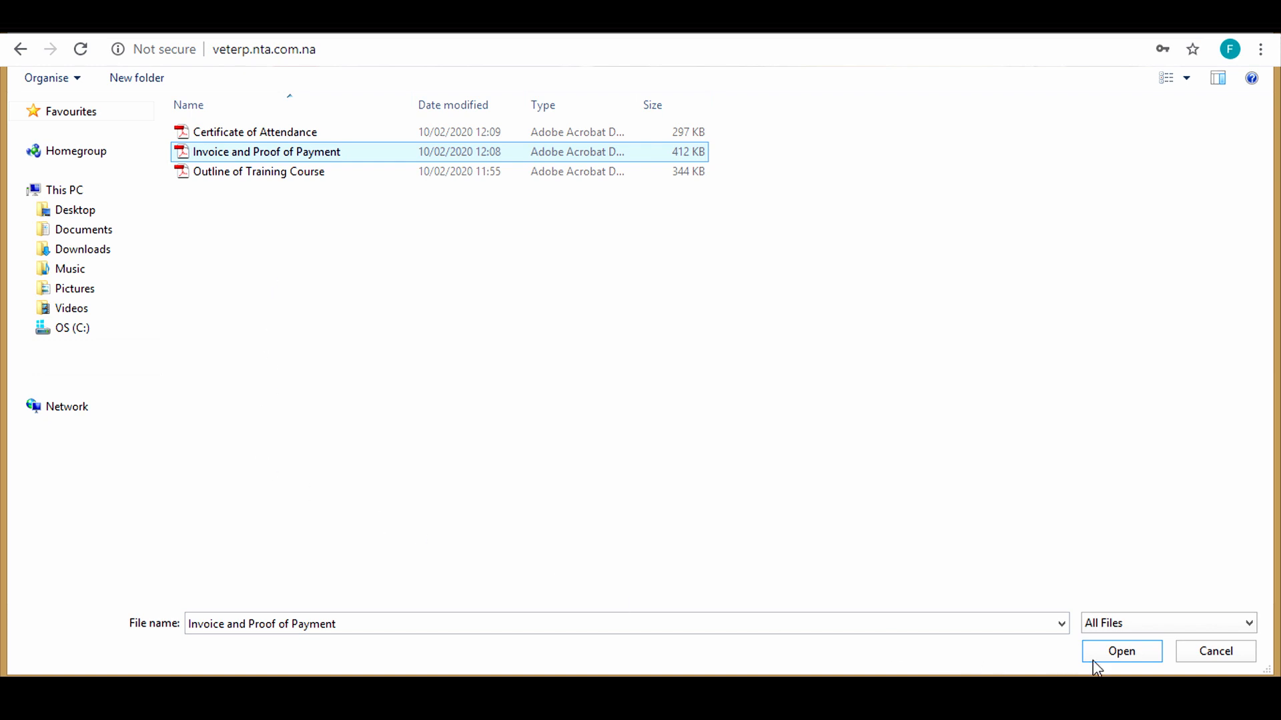
click(1113, 652)
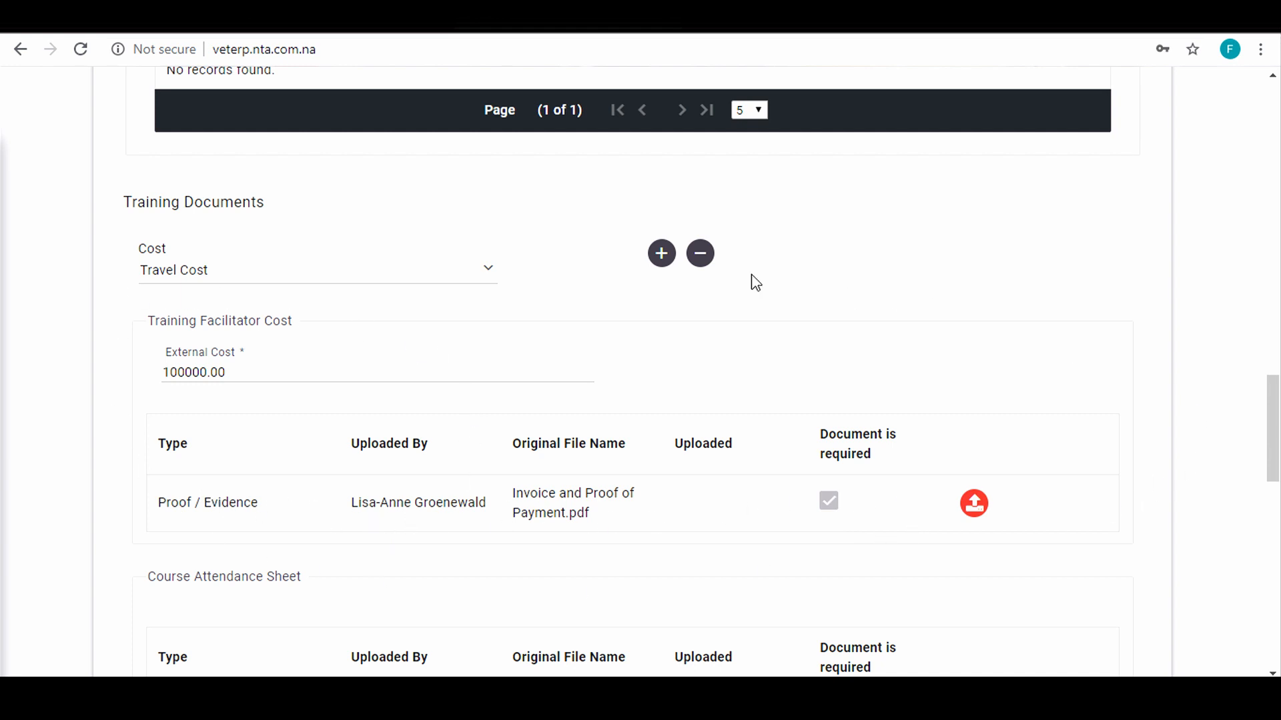
Upload the Certificate of Attendance PDF as the proof / evidence for the Course Attendance Sheet.
scroll(244, 440, down, 3)
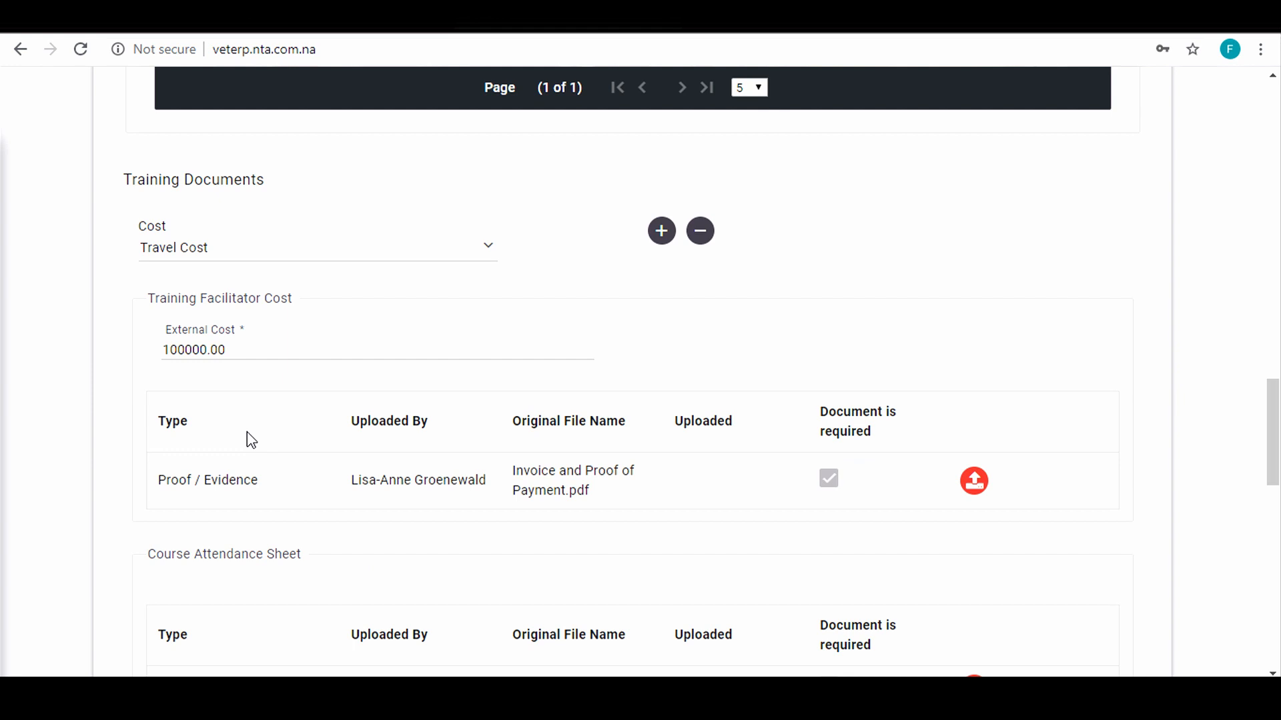
scroll(344, 423, down, 2)
scroll(347, 427, up, 2)
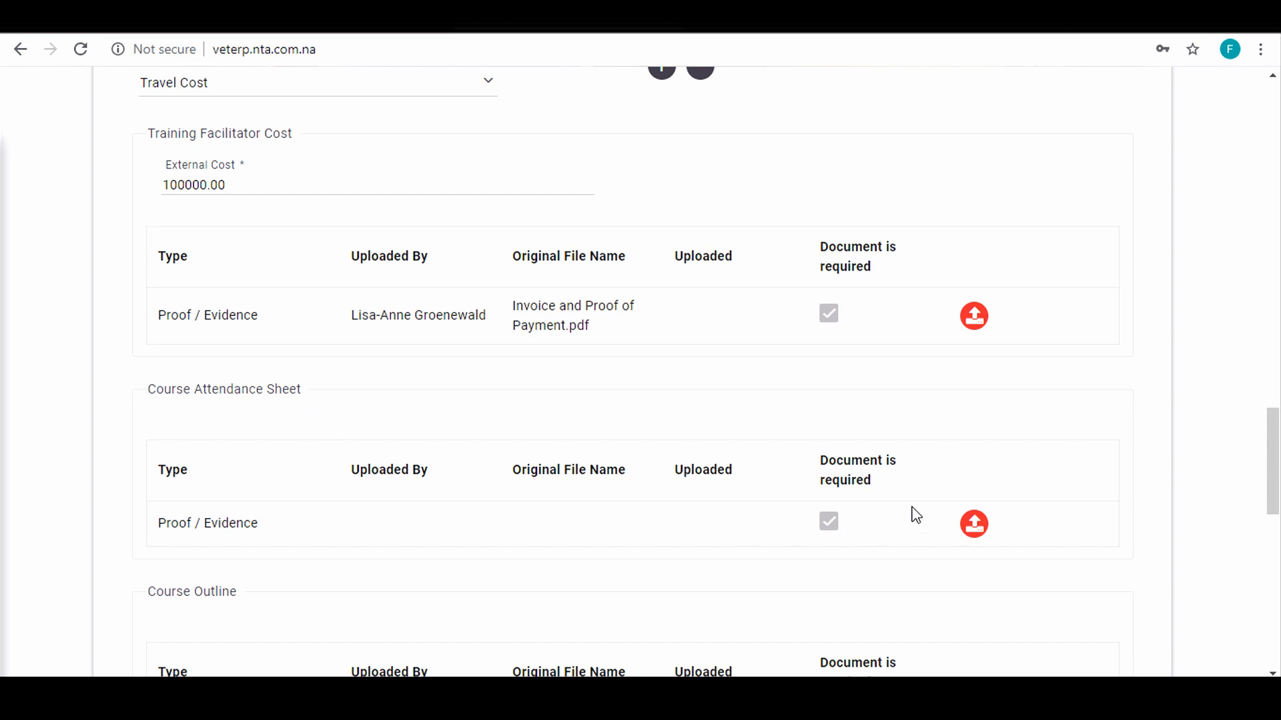
click(978, 534)
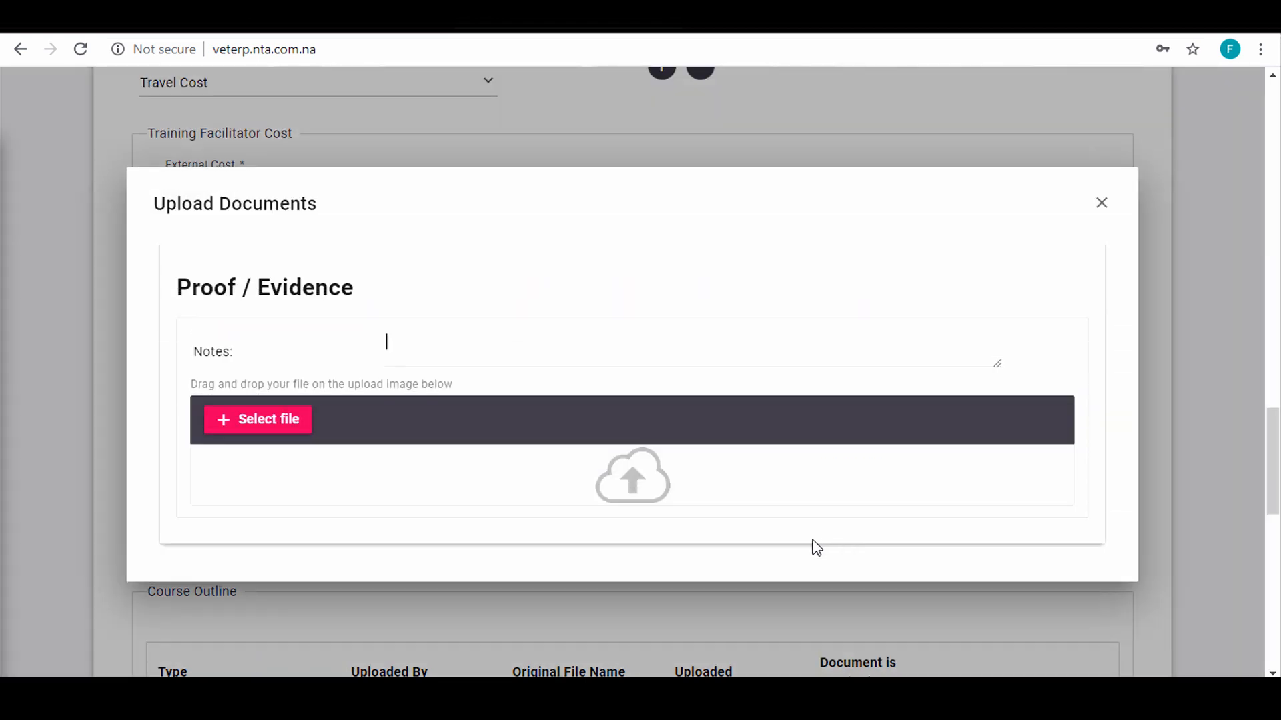
click(246, 426)
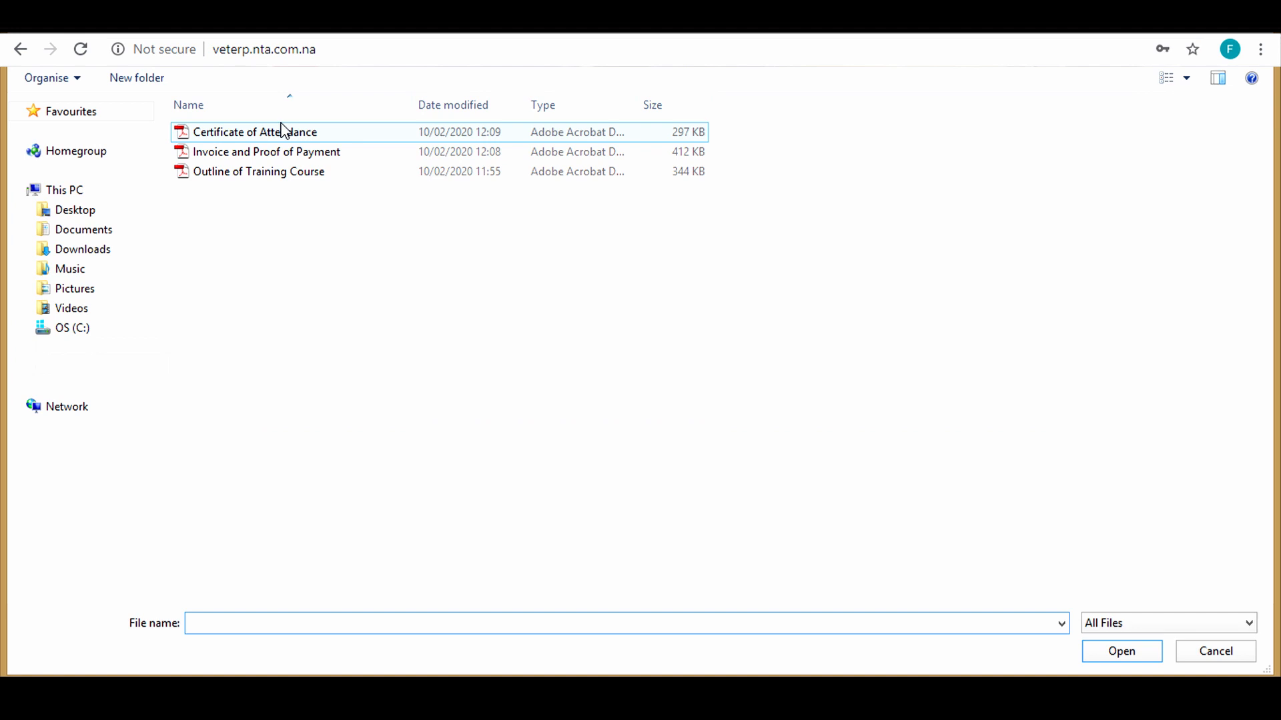
click(222, 138)
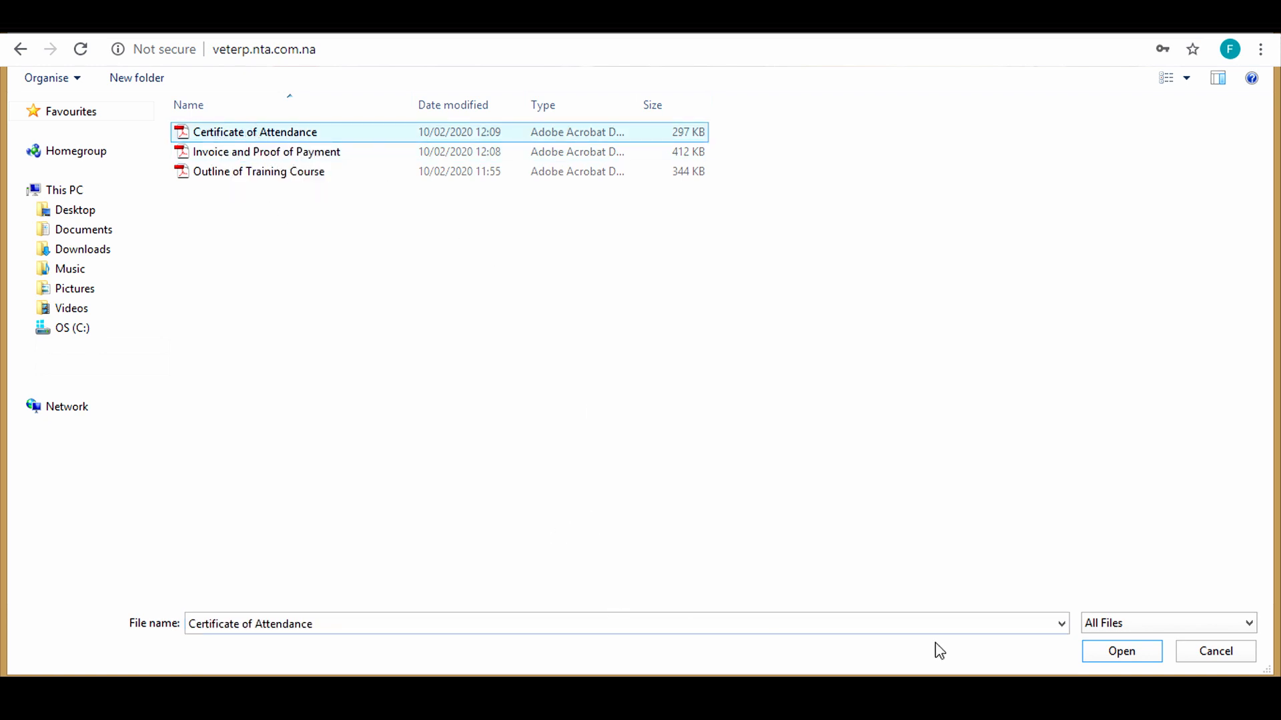
click(1122, 651)
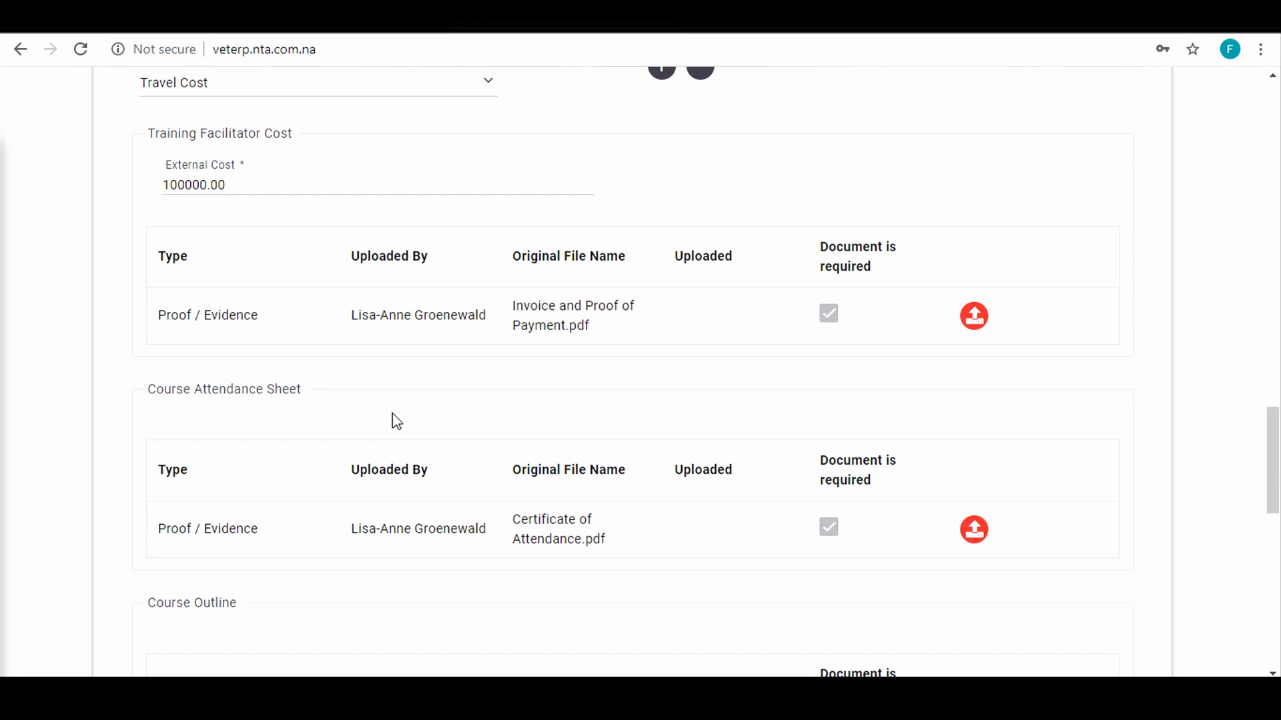
Upload the Outline of Training Course PDF as the proof / evidence for the Course Outline.
scroll(392, 420, down, 4)
scroll(415, 425, down, 1)
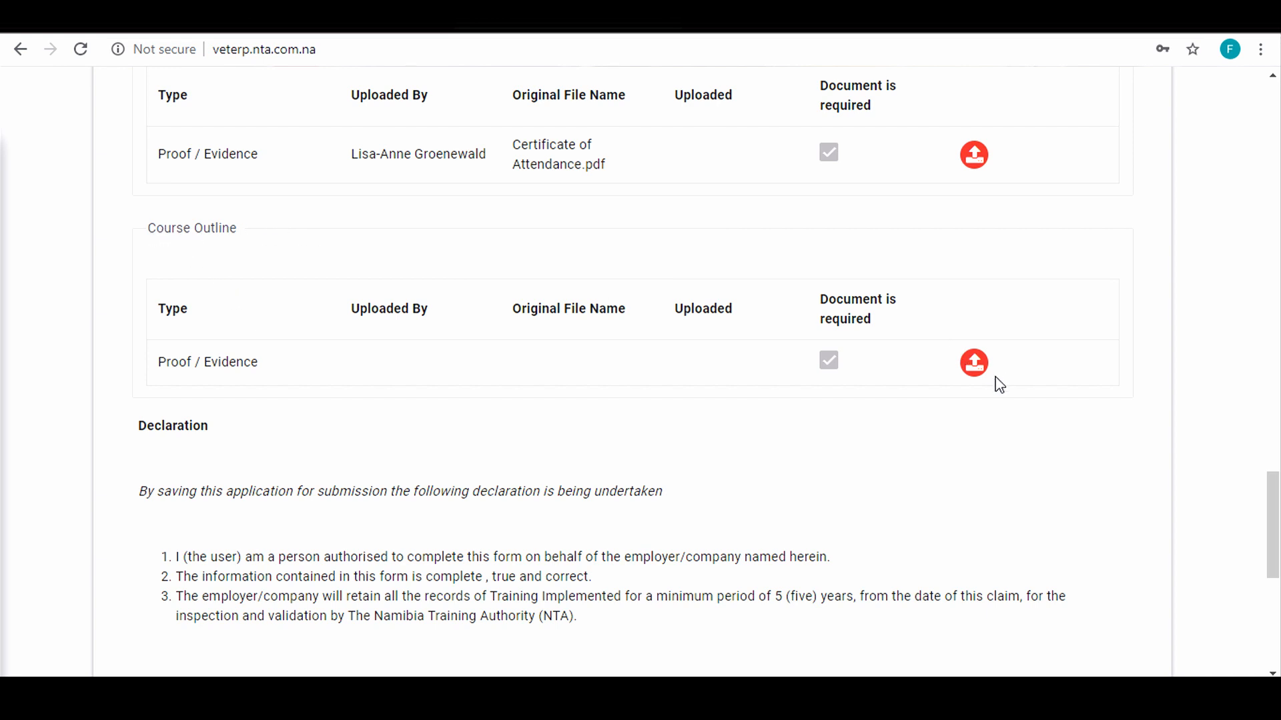
click(975, 365)
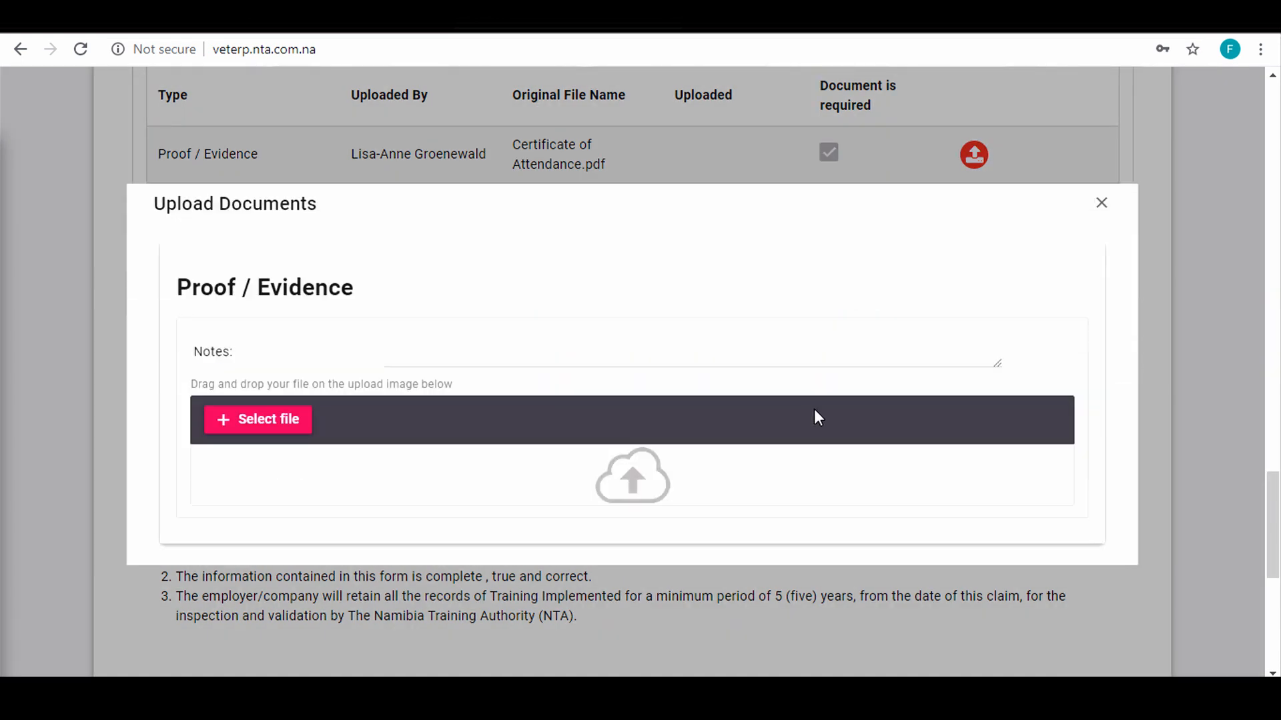
click(258, 422)
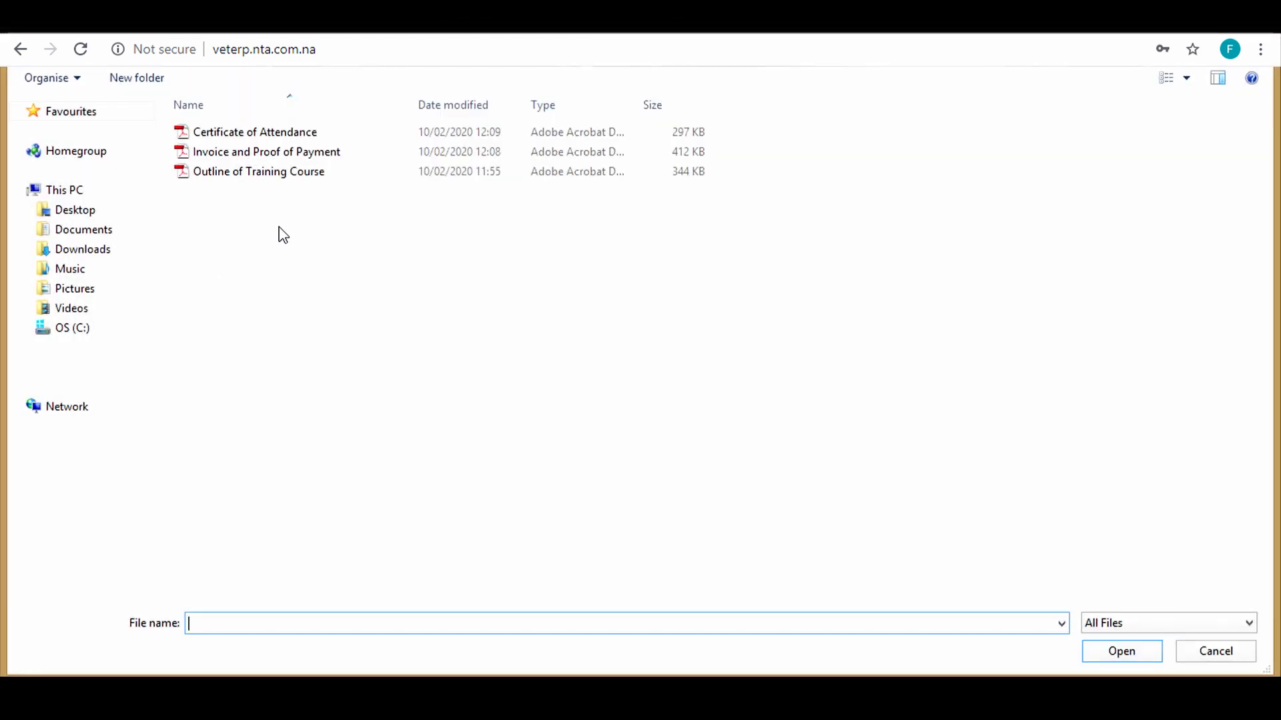
click(261, 175)
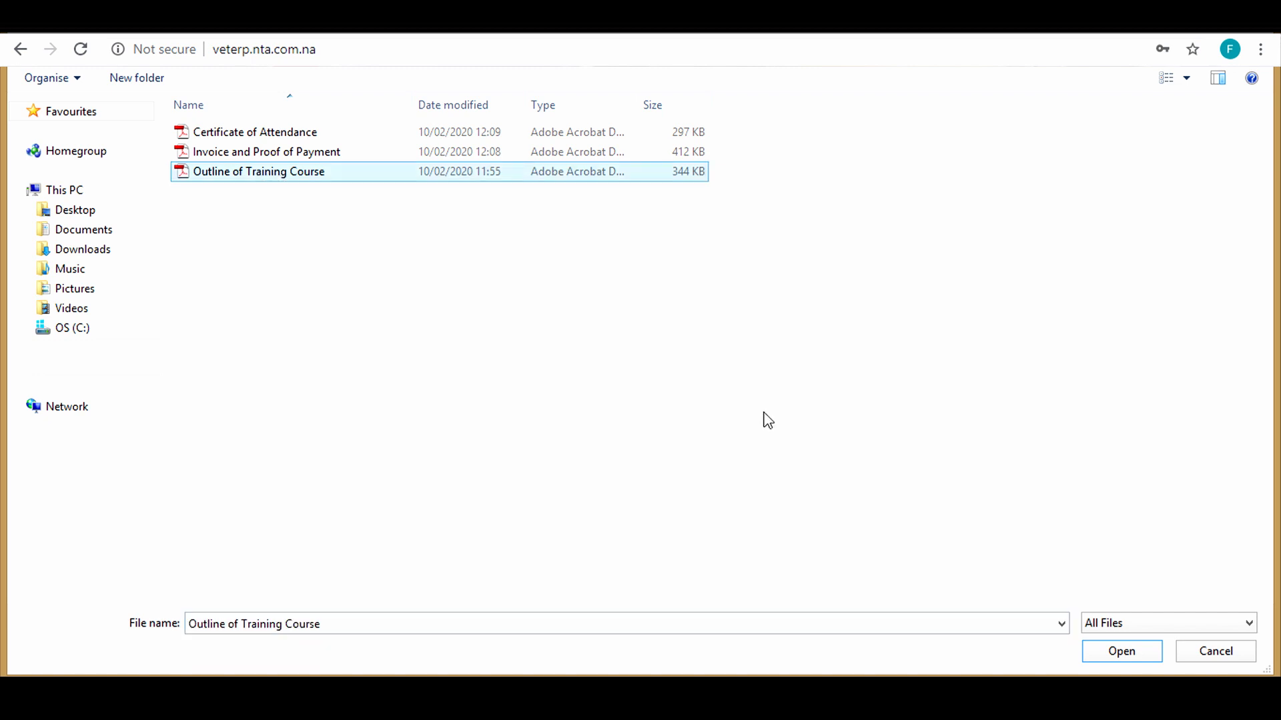
click(1098, 651)
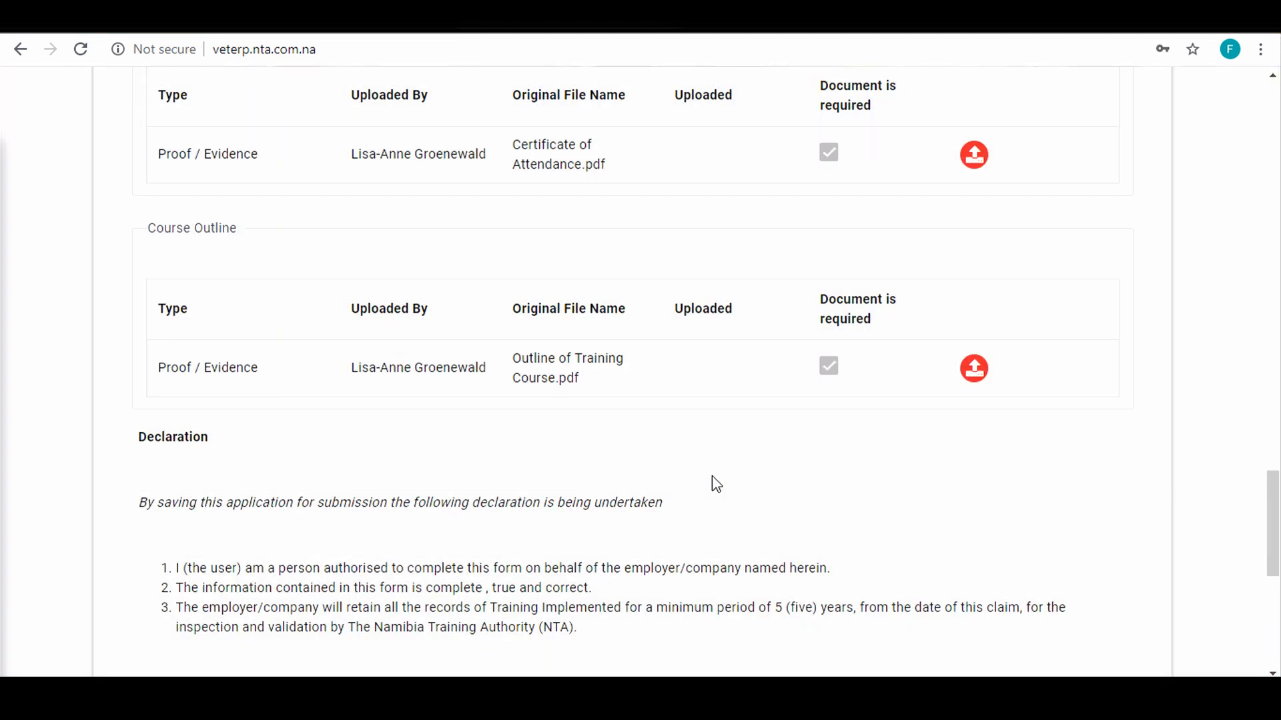
Save the completed training application below the declaration and check its entry in the Completed Training table.
scroll(713, 476, down, 5)
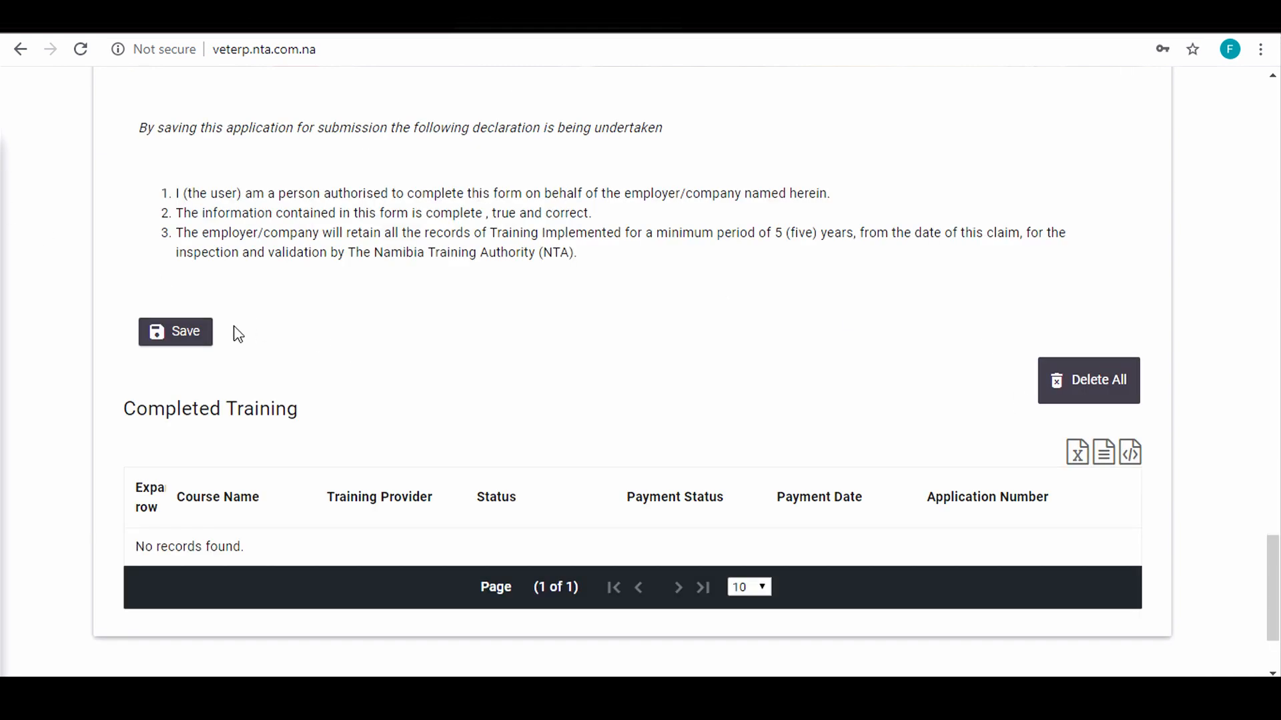
click(186, 340)
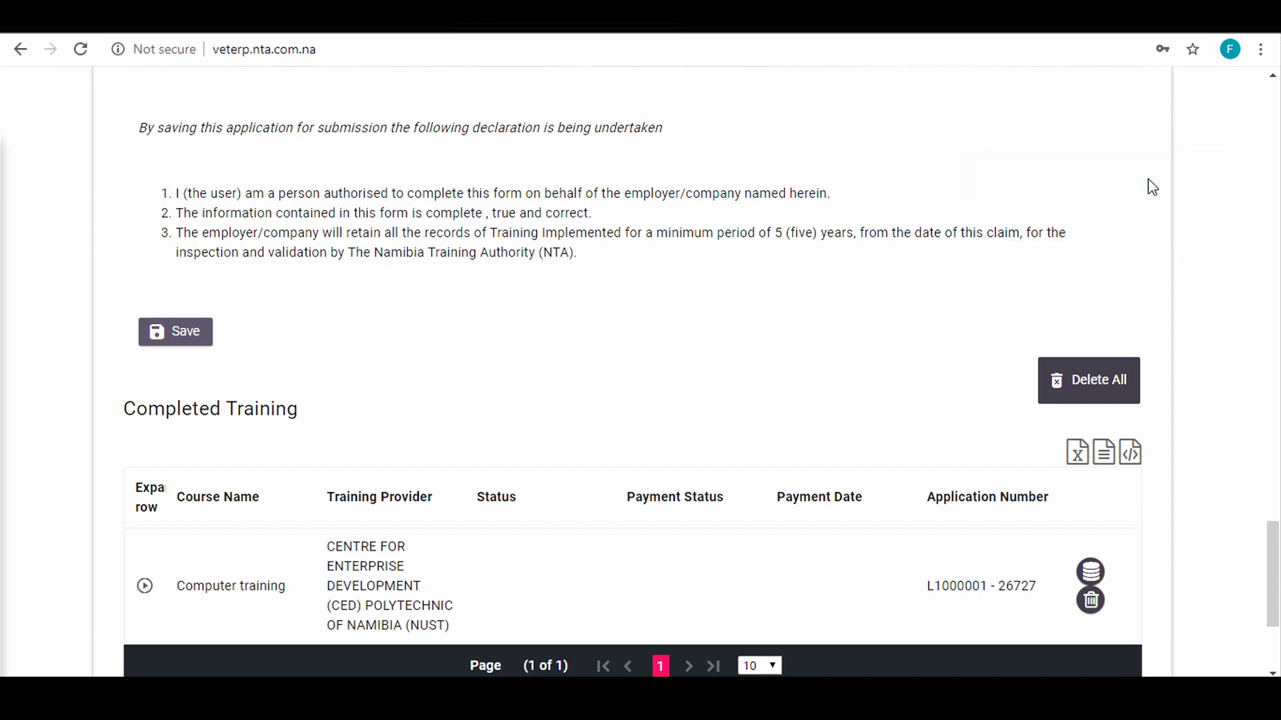
scroll(478, 417, down, 2)
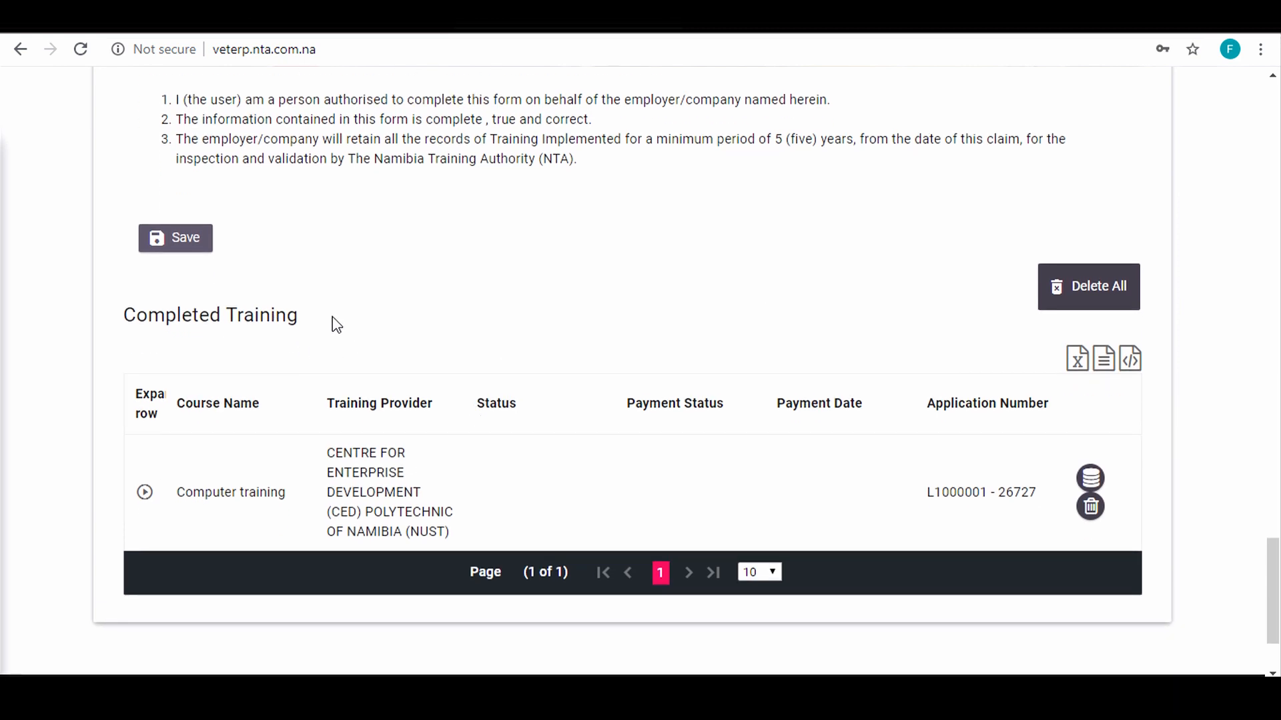